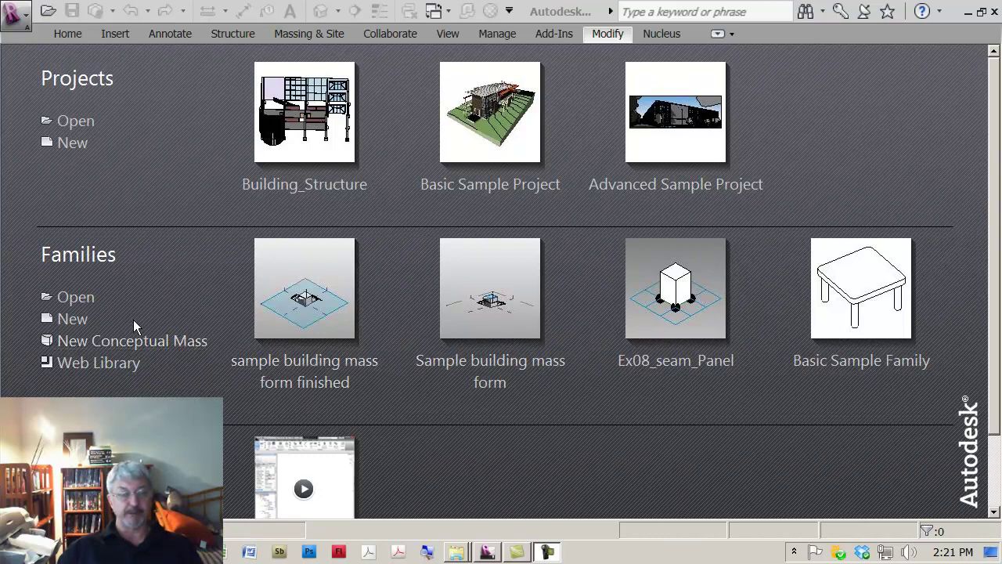
Step: Open a new conceptual mass family based on the Mass template
{"action": "left_click", "coordinate": [130, 345]}
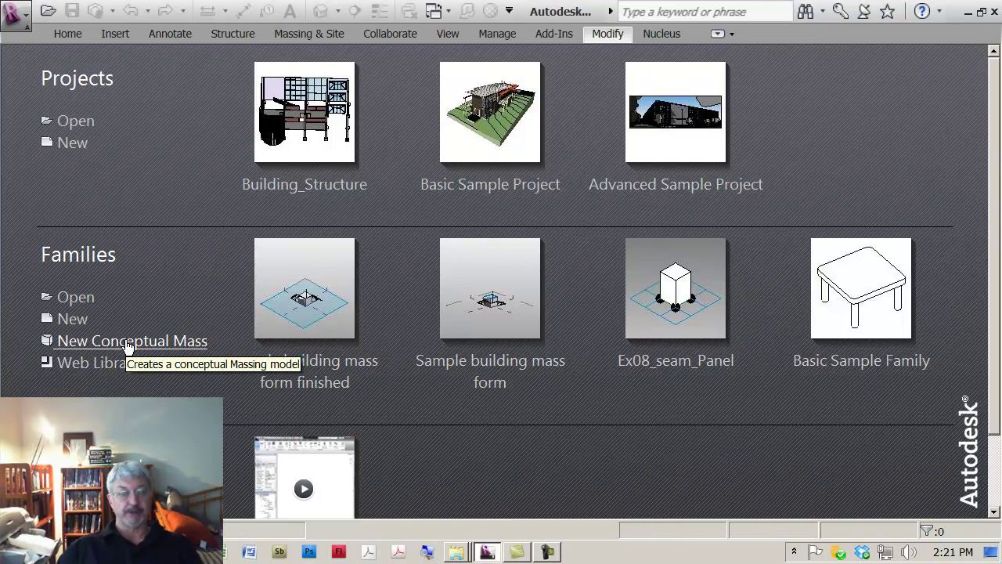
{"action": "left_click", "coordinate": [129, 342]}
{"action": "left_click", "coordinate": [365, 129]}
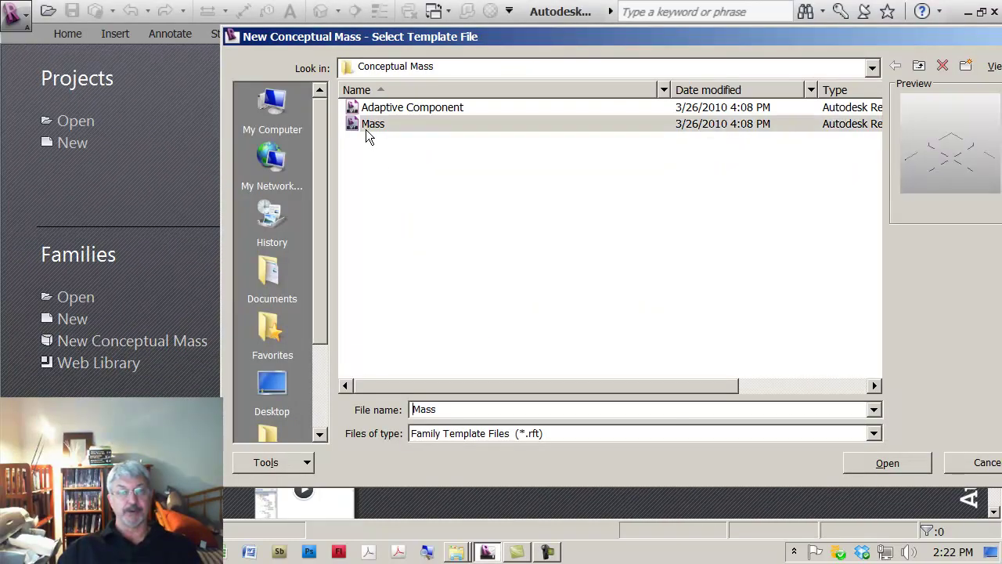
{"action": "left_click", "coordinate": [892, 463]}
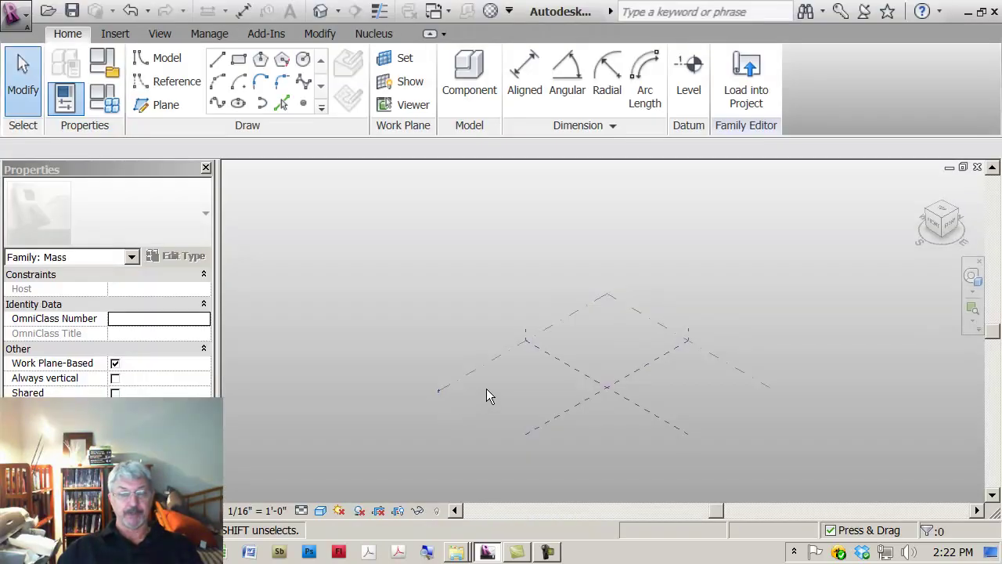
{"action": "scroll", "coordinate": [413, 351], "scroll_direction": "up", "scroll_amount": 4}
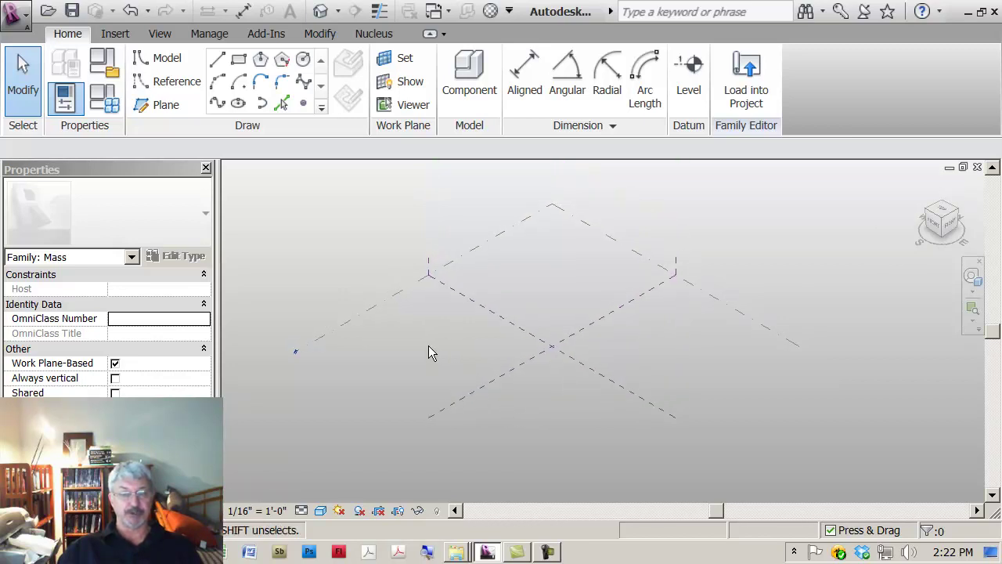
Step: Draw a rectangle of lines on Level 1 around the crossing of the reference planes
{"action": "left_click", "coordinate": [237, 61]}
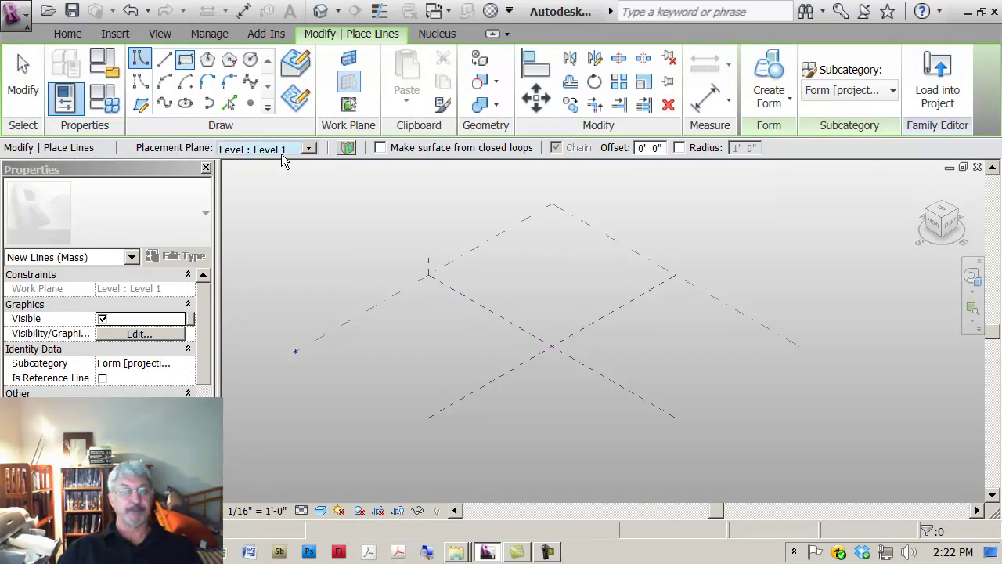
{"action": "left_click", "coordinate": [312, 149]}
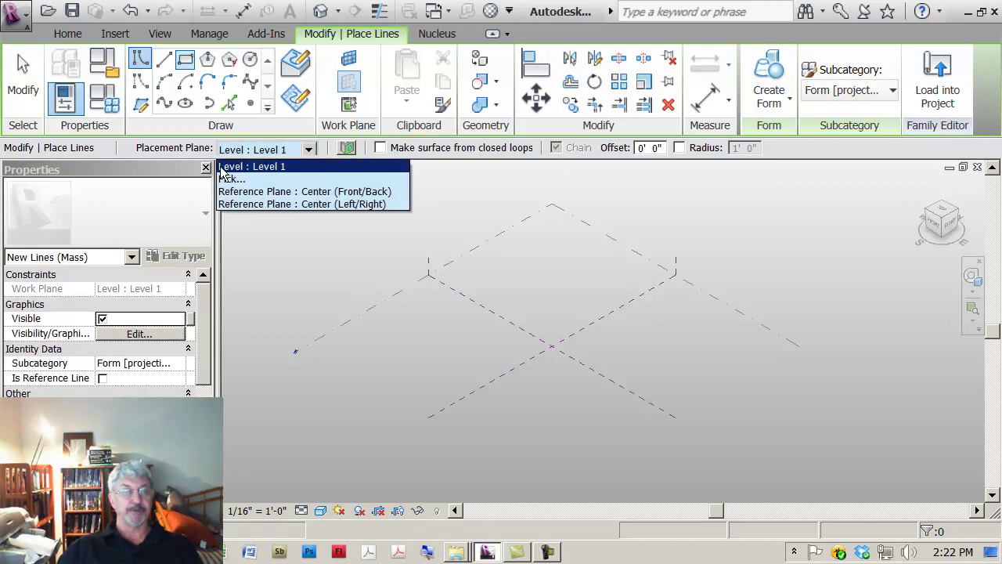
{"action": "left_click", "coordinate": [271, 171]}
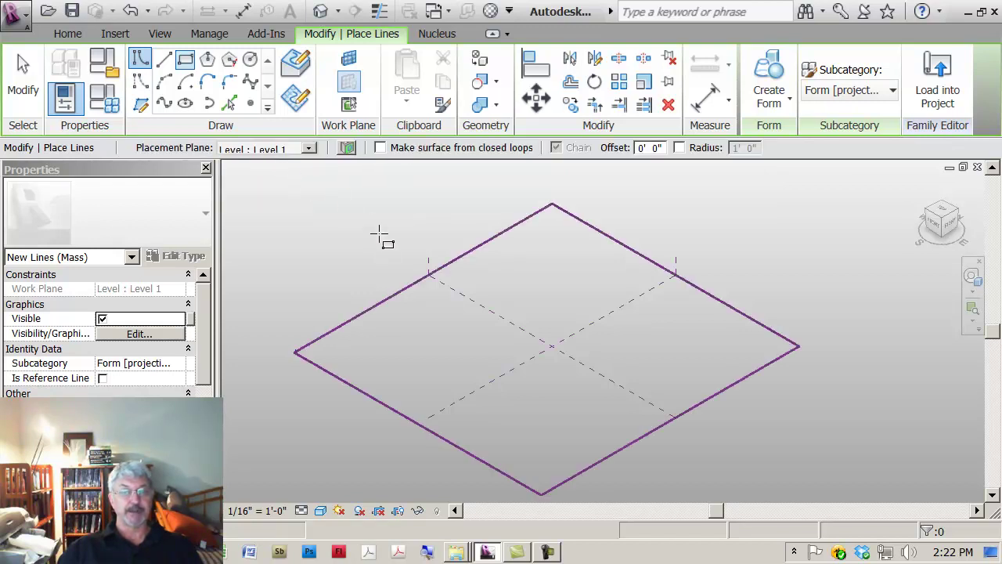
{"action": "left_click", "coordinate": [537, 302]}
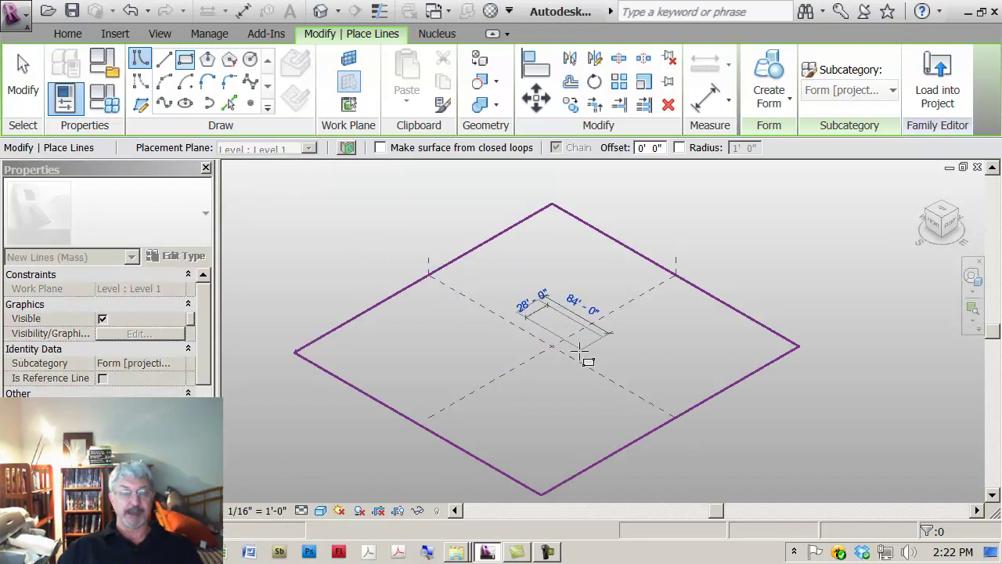
{"action": "left_click", "coordinate": [544, 397]}
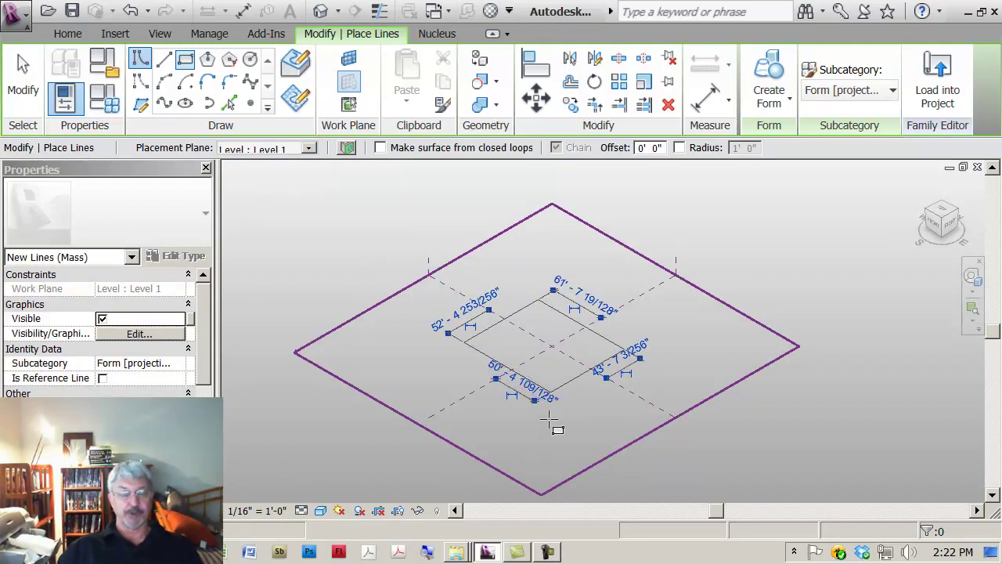
{"action": "key", "text": "Escape"}
{"action": "key", "text": "Escape"}
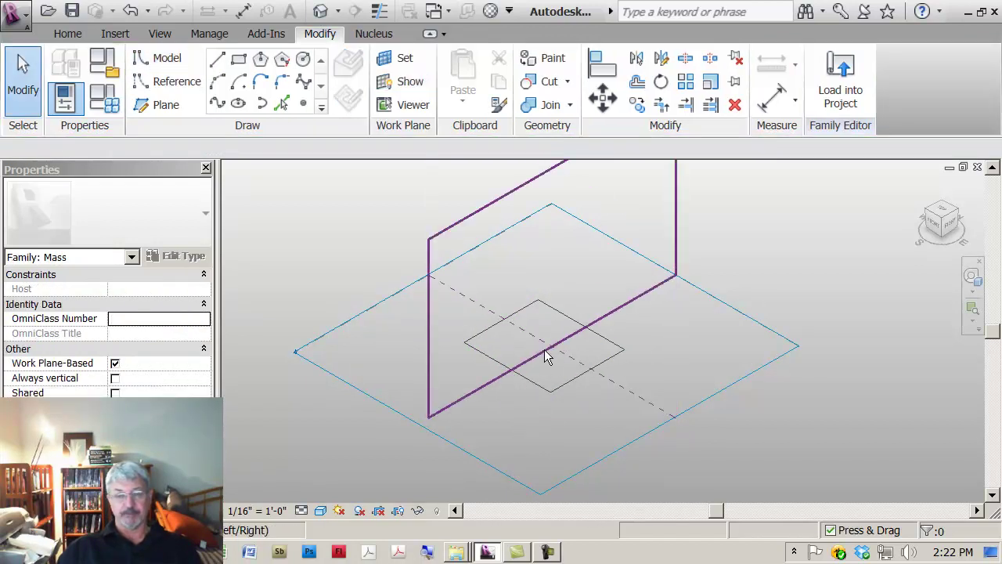
{"action": "scroll", "coordinate": [510, 393], "scroll_direction": "up", "scroll_amount": 1}
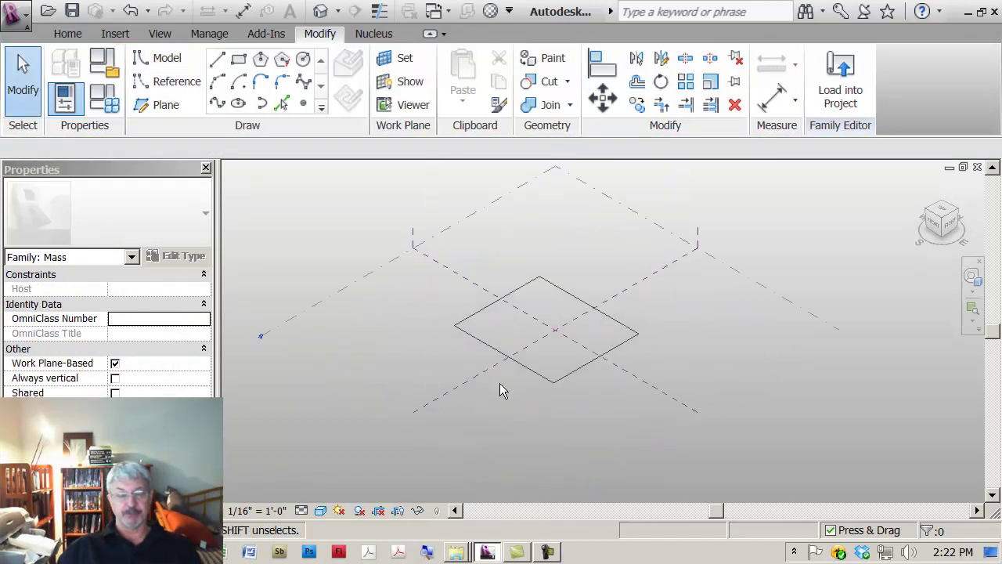
{"action": "middle_click_drag", "start_coordinate": [500, 383], "coordinate": [498, 389]}
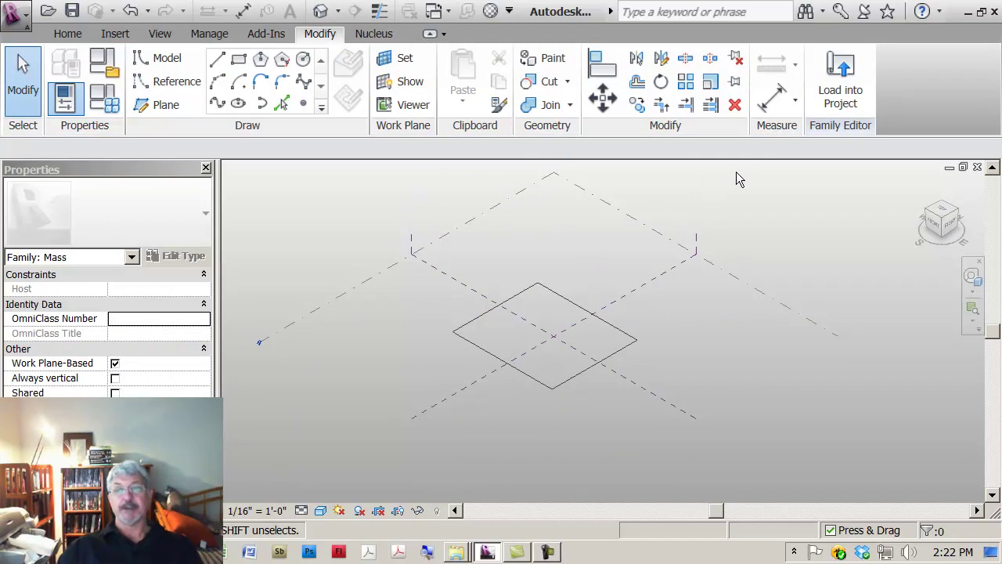
{"action": "right_click", "coordinate": [722, 209]}
Step: Add an EQ dimension across two opposite edges and the center plane, then begin an overall dimension
{"action": "left_click", "coordinate": [772, 96]}
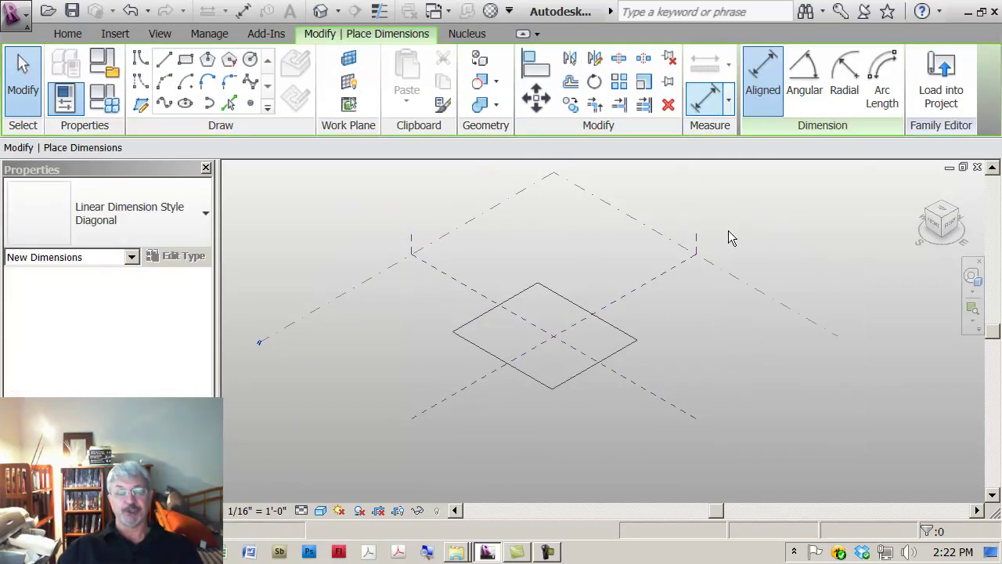
{"action": "left_click", "coordinate": [523, 298]}
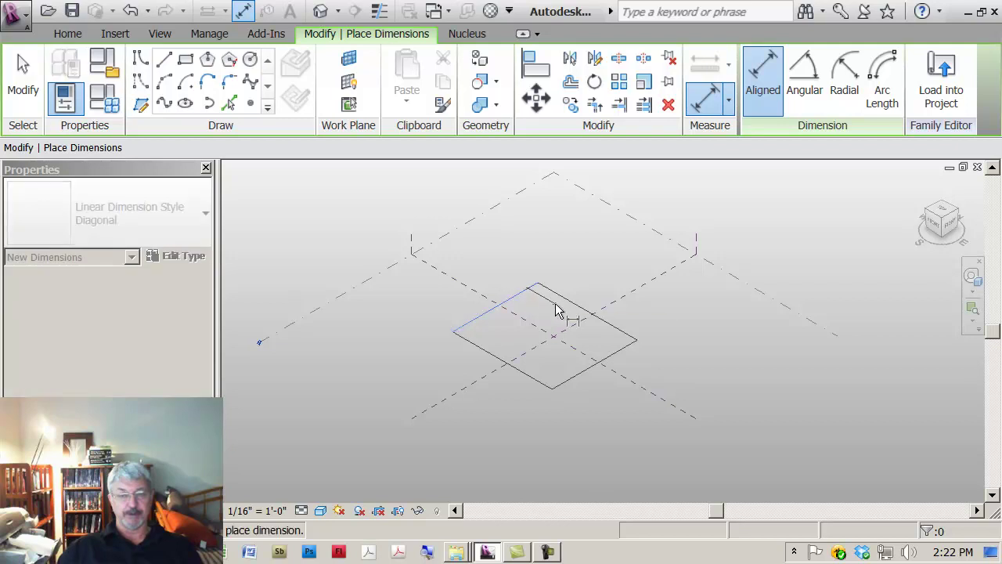
{"action": "left_click", "coordinate": [570, 324]}
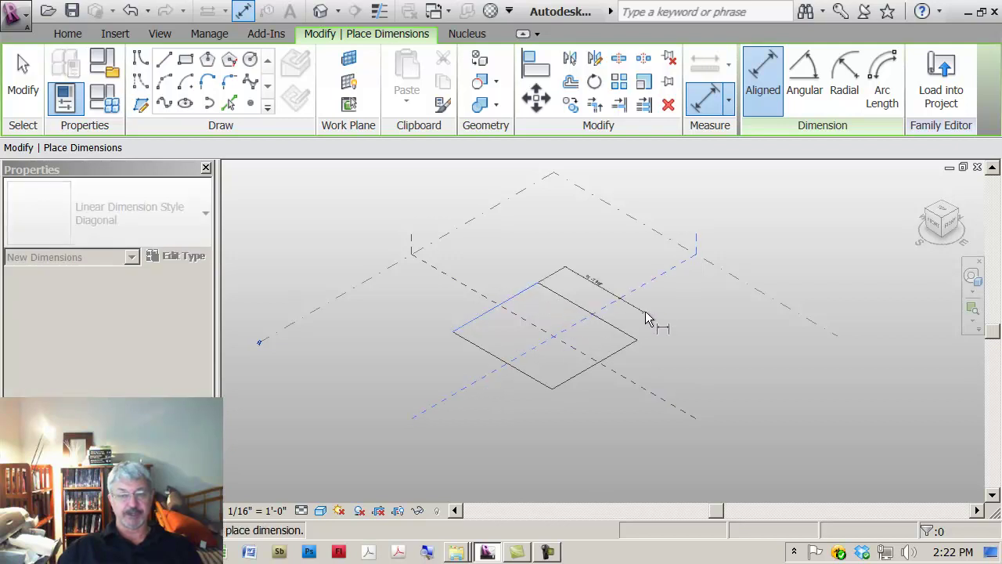
{"action": "left_click", "coordinate": [626, 355]}
{"action": "left_click", "coordinate": [688, 343]}
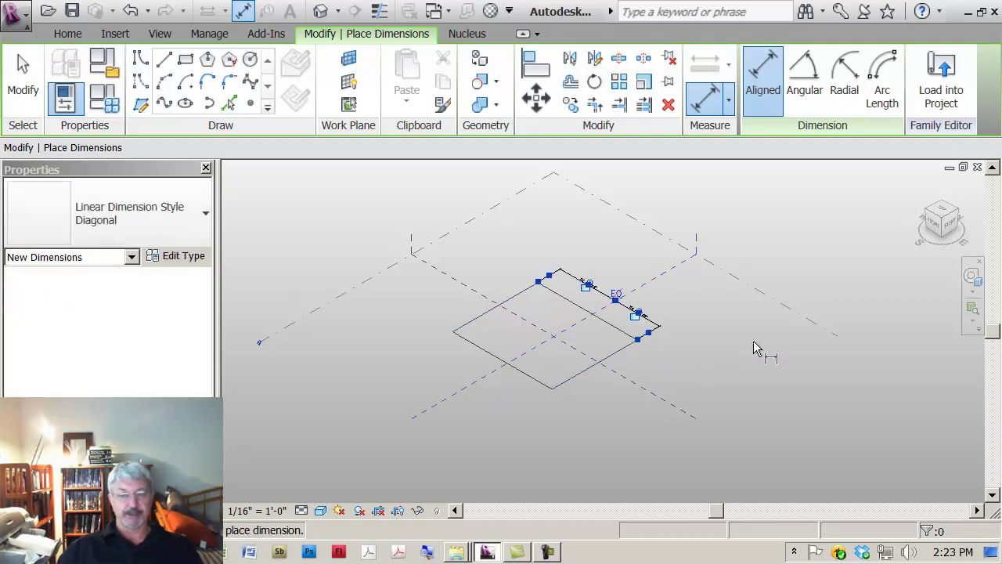
{"action": "left_click", "coordinate": [617, 298]}
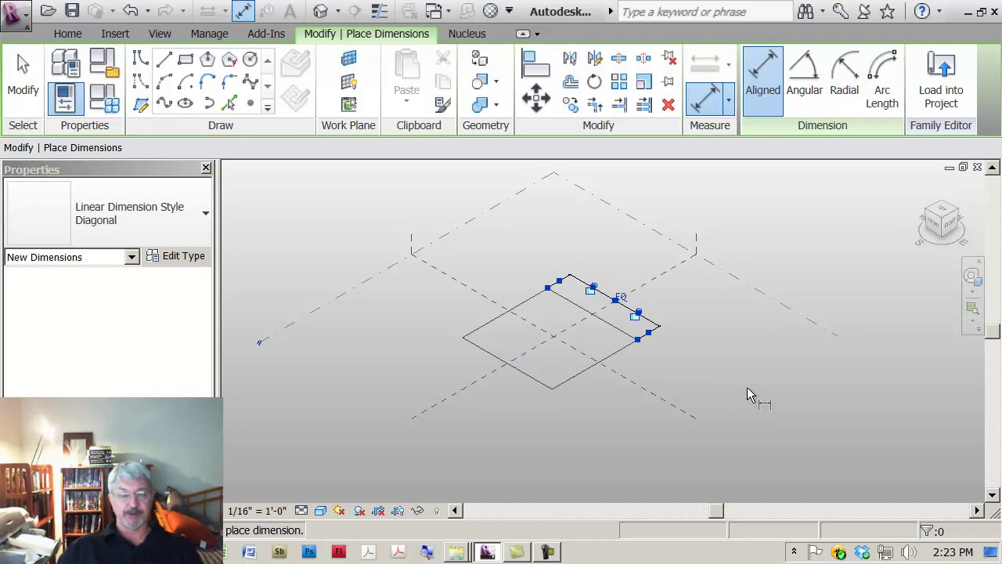
{"action": "left_click", "coordinate": [534, 295]}
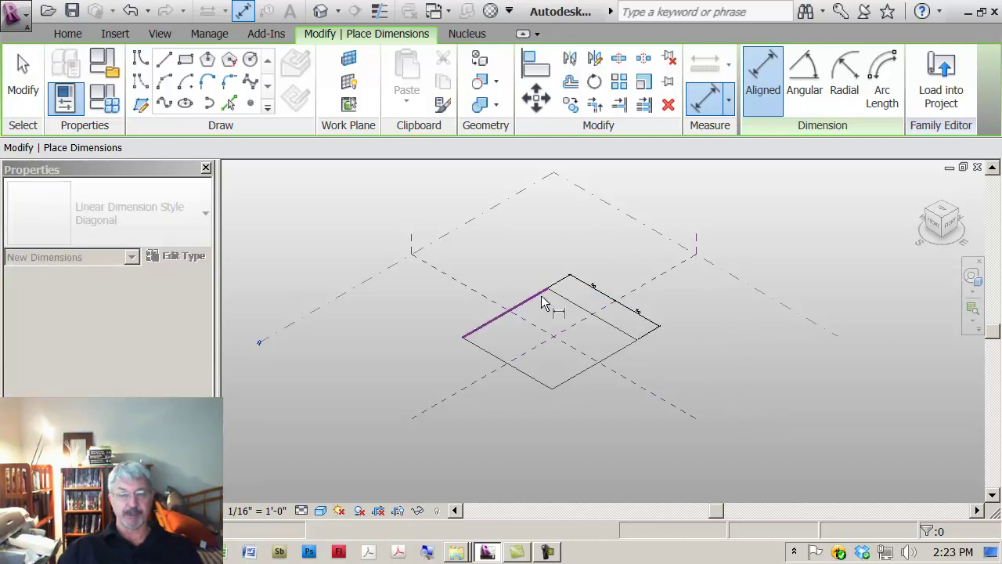
{"action": "left_click", "coordinate": [622, 347]}
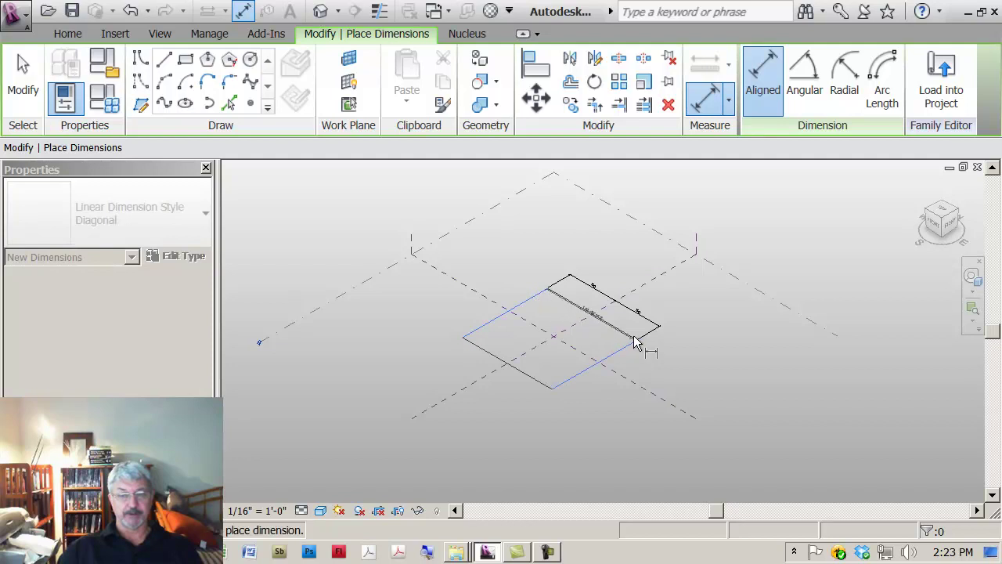
Step: Place the first overall dimension and add an EQ-constrained string across the adjacent side
{"action": "left_click", "coordinate": [707, 338]}
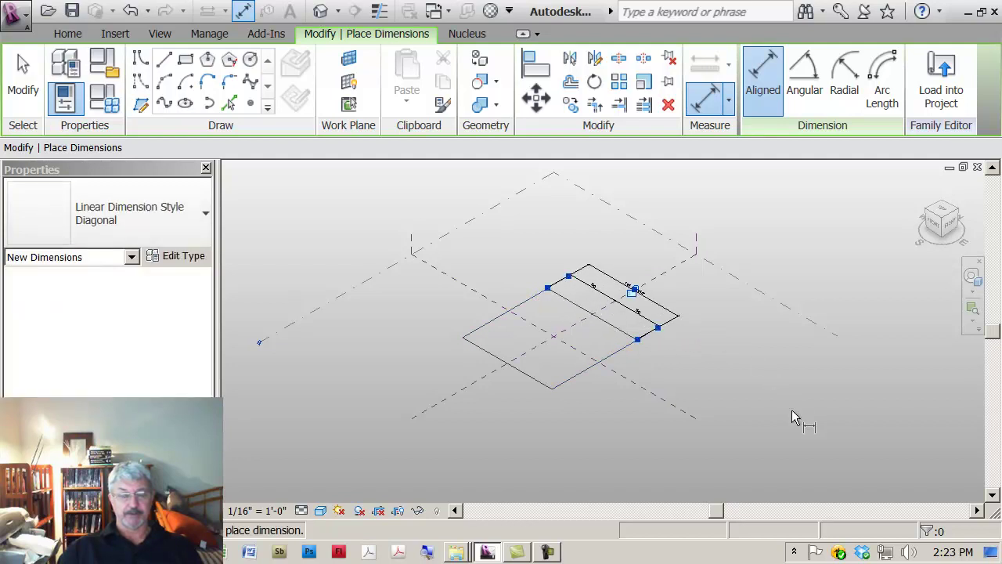
{"action": "left_click", "coordinate": [562, 307]}
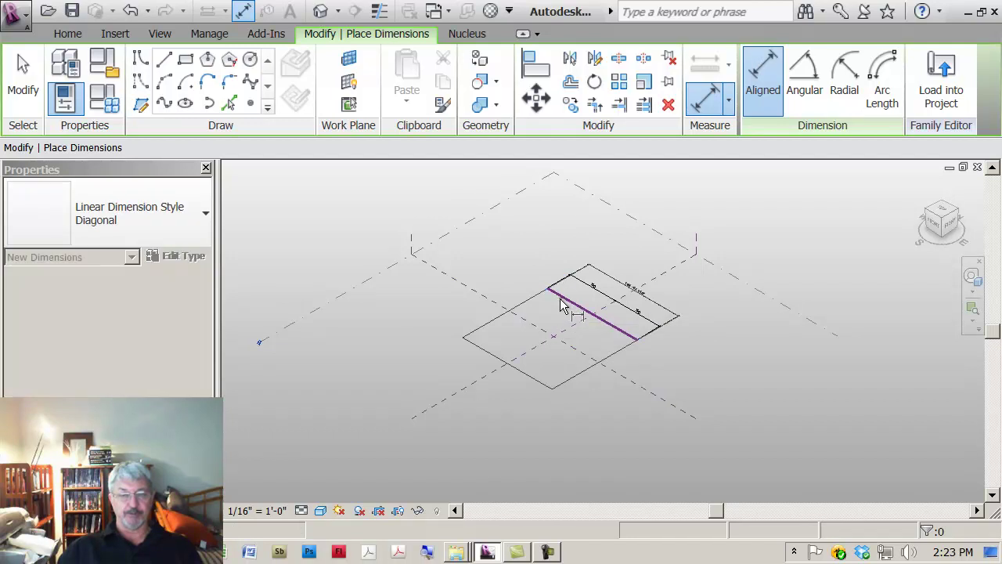
{"action": "left_click", "coordinate": [520, 327]}
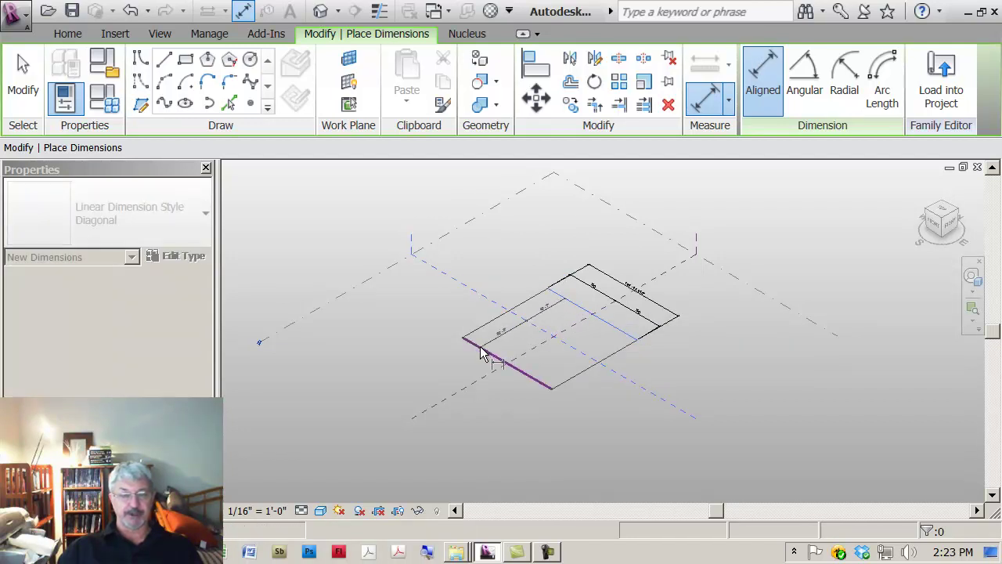
{"action": "left_click", "coordinate": [481, 352]}
{"action": "left_click", "coordinate": [421, 346]}
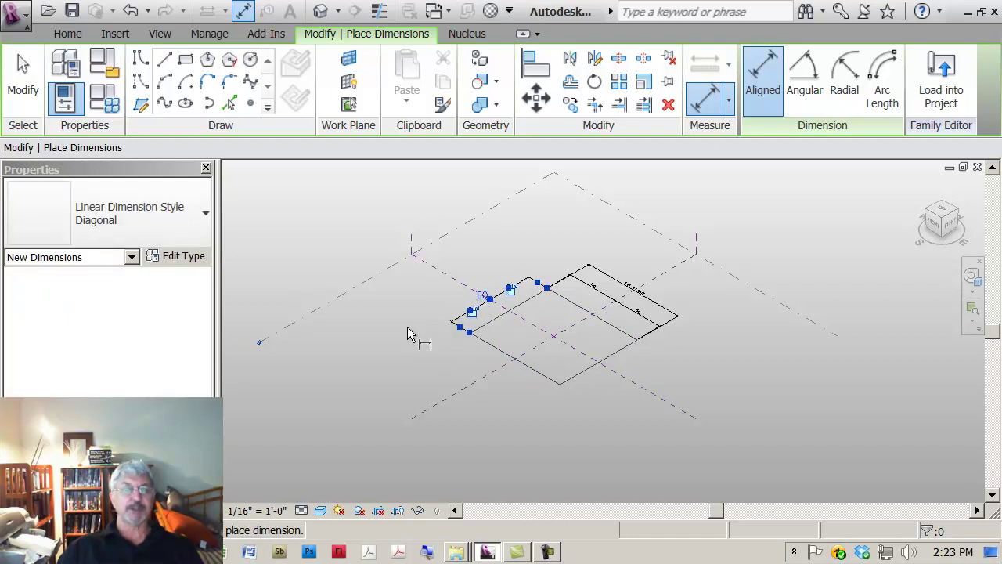
Step: Add the overall dimension along the adjacent side of the square
{"action": "left_click", "coordinate": [569, 305]}
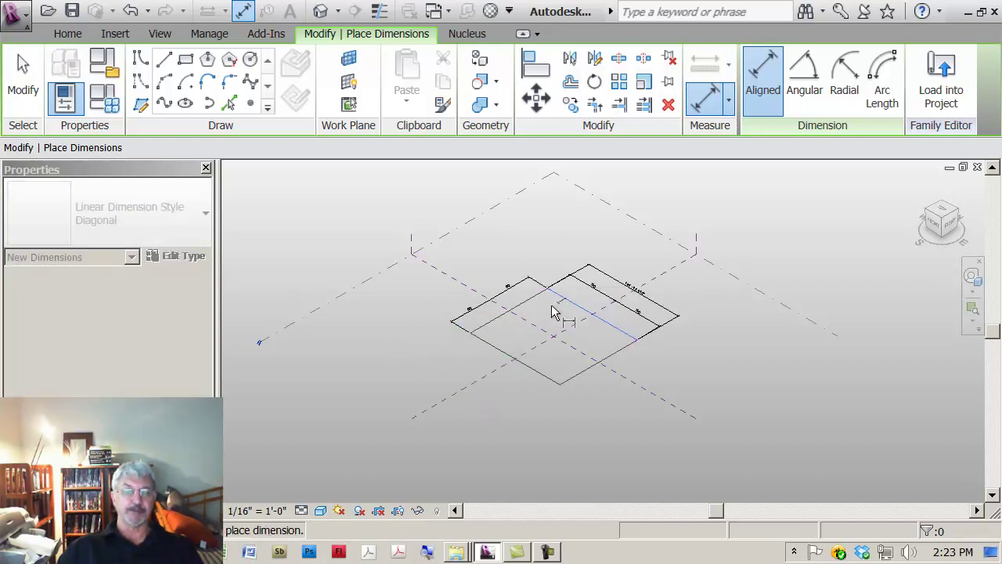
{"action": "left_click", "coordinate": [495, 350]}
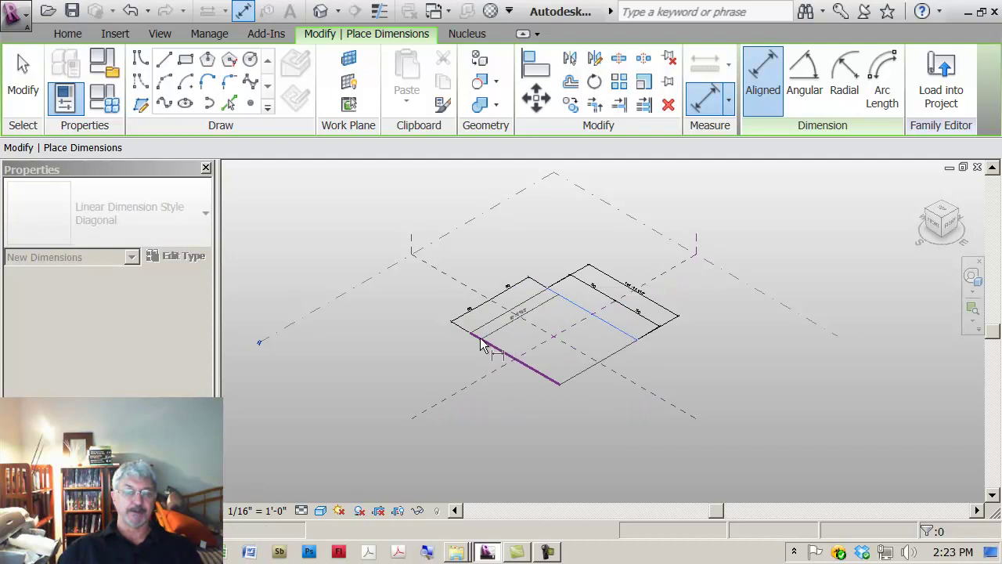
{"action": "left_click", "coordinate": [412, 317]}
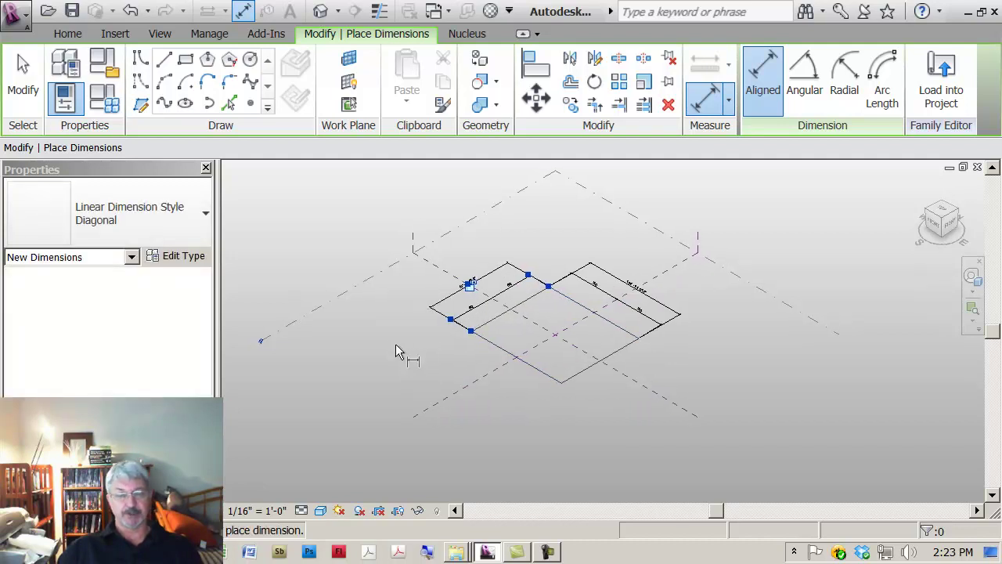
Step: Label the left overall dimension with a new type parameter named 'building depth'
{"action": "key", "text": "Escape"}
{"action": "key", "text": "Escape"}
{"action": "scroll", "coordinate": [391, 344], "scroll_direction": "up", "scroll_amount": 2}
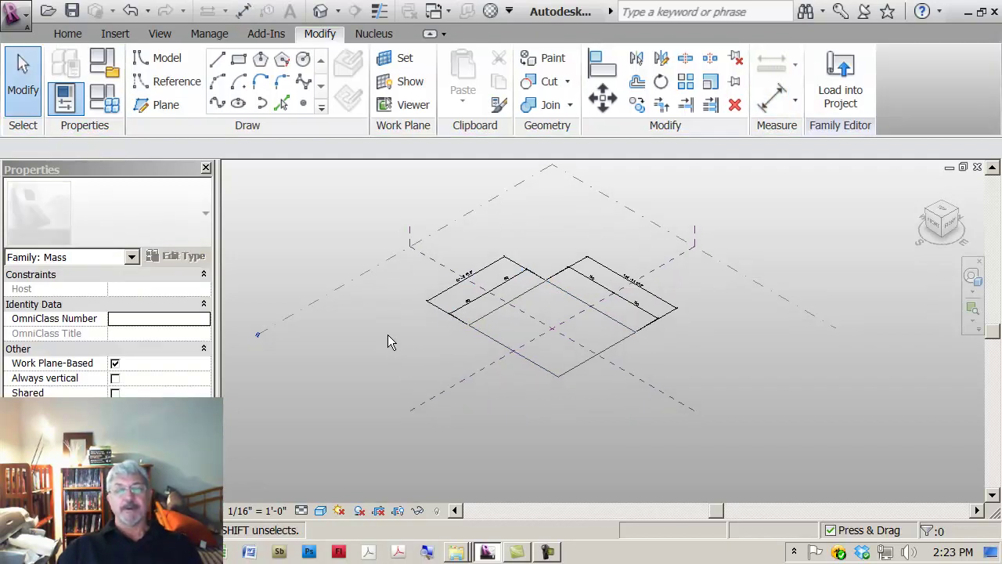
{"action": "middle_click_drag", "start_coordinate": [389, 352], "coordinate": [287, 384]}
{"action": "scroll", "coordinate": [323, 362], "scroll_direction": "up", "scroll_amount": 2}
{"action": "scroll", "coordinate": [311, 371], "scroll_direction": "up", "scroll_amount": 1}
{"action": "scroll", "coordinate": [287, 376], "scroll_direction": "up", "scroll_amount": 1}
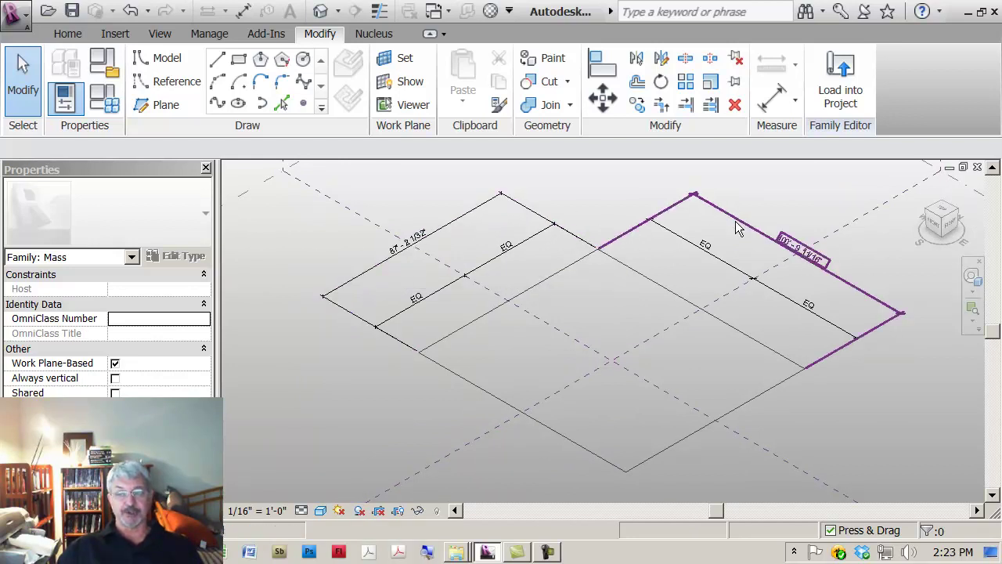
{"action": "left_click", "coordinate": [460, 224]}
{"action": "left_click", "coordinate": [462, 149]}
{"action": "left_click", "coordinate": [384, 196]}
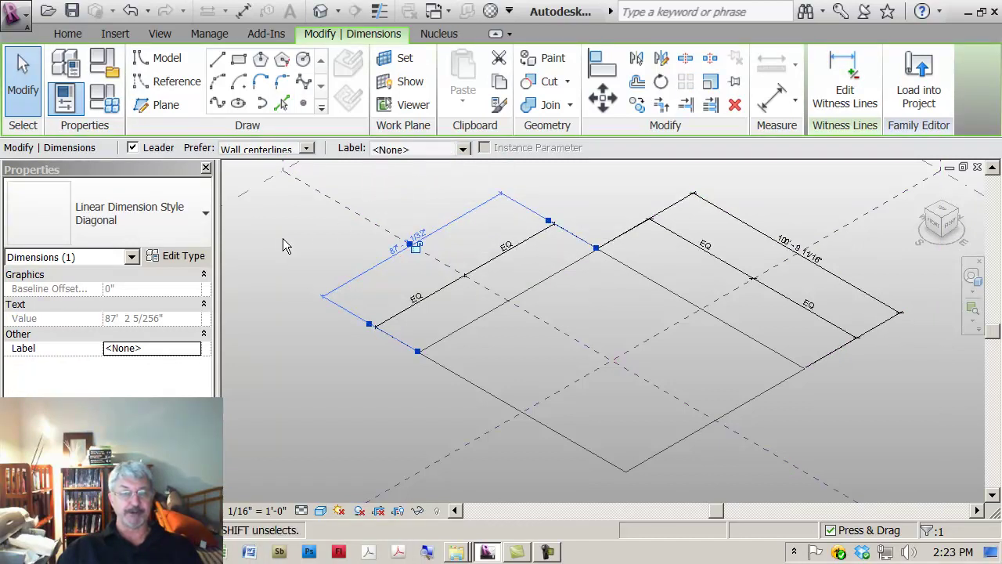
{"action": "left_click", "coordinate": [462, 149]}
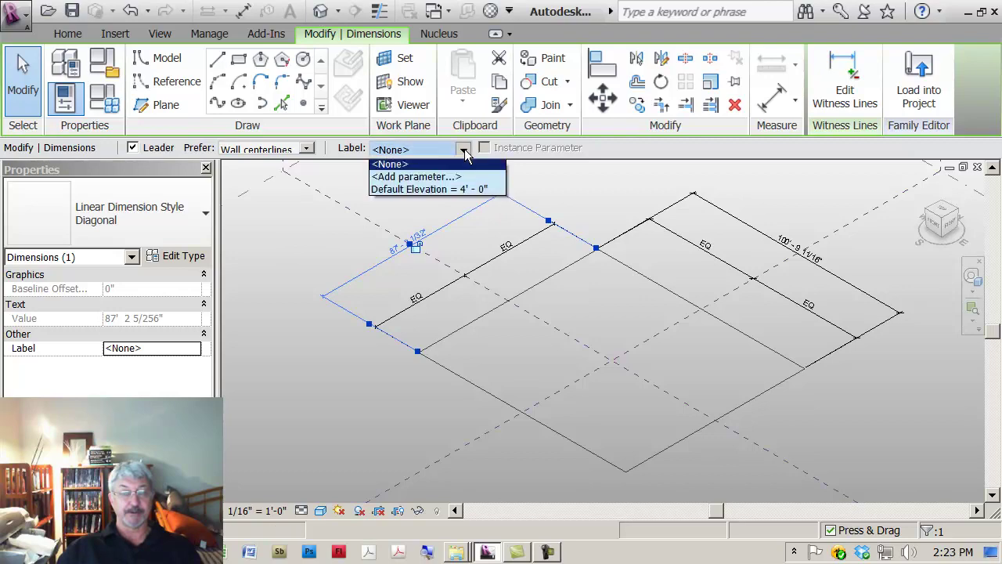
{"action": "left_click", "coordinate": [418, 180]}
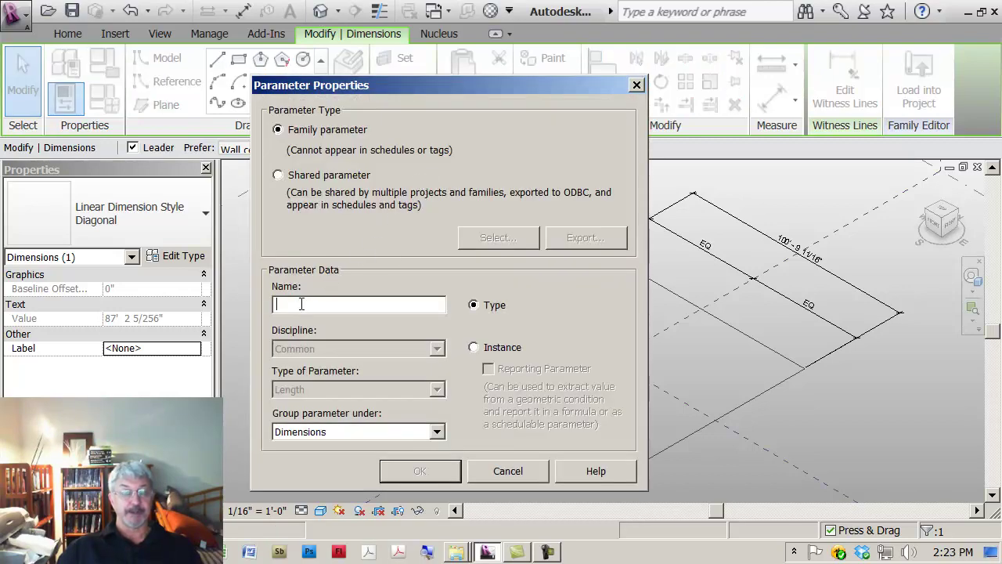
{"action": "type", "text": "building"}
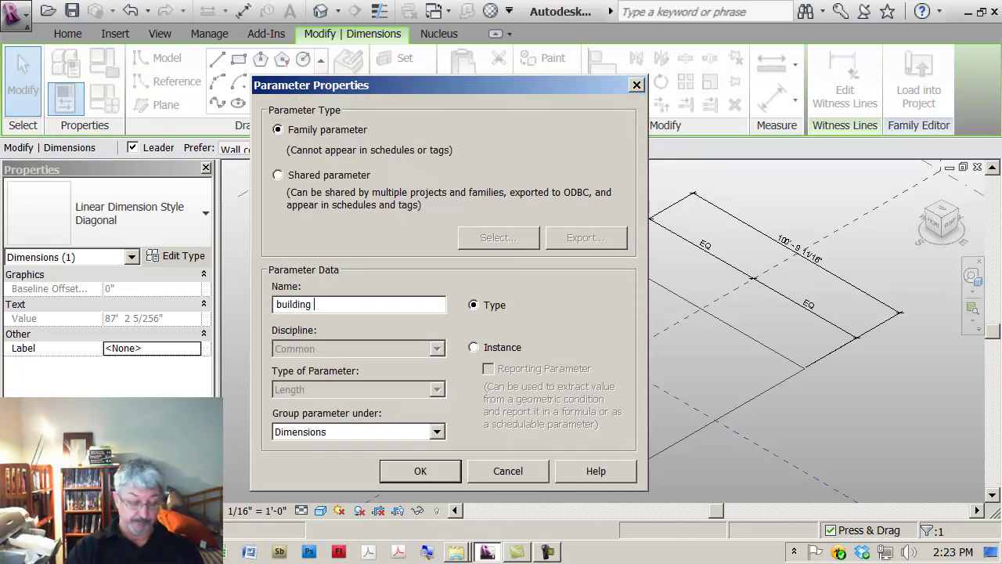
{"action": "type", "text": " depth"}
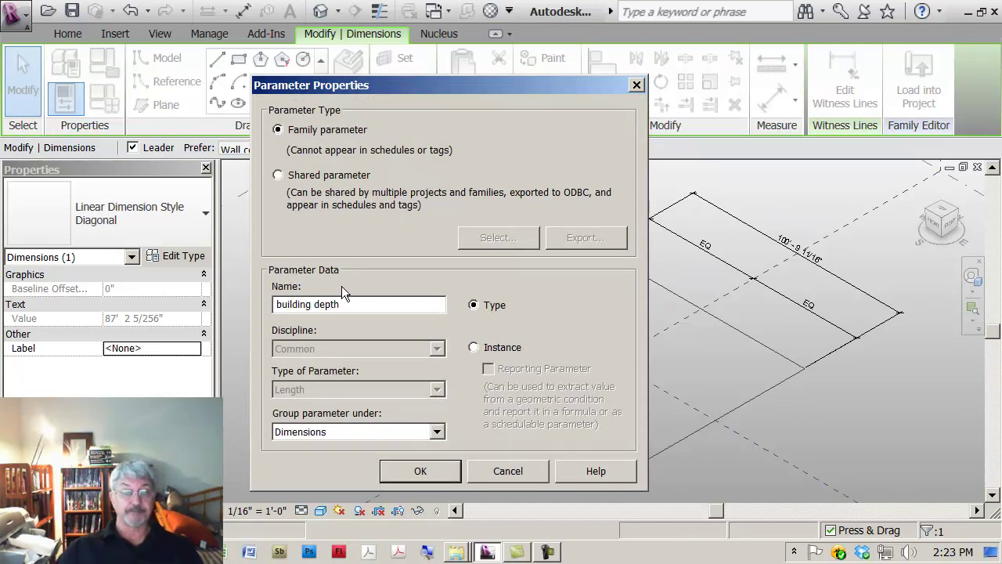
{"action": "left_click", "coordinate": [411, 471]}
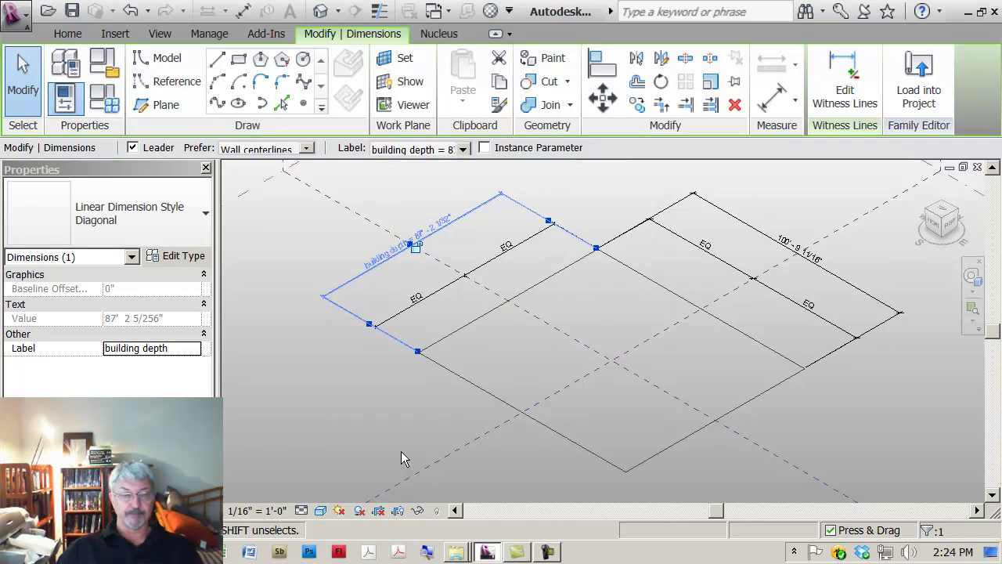
Step: Label the right 100' overall dimension with a new type parameter named 'building width'
{"action": "left_click", "coordinate": [387, 410]}
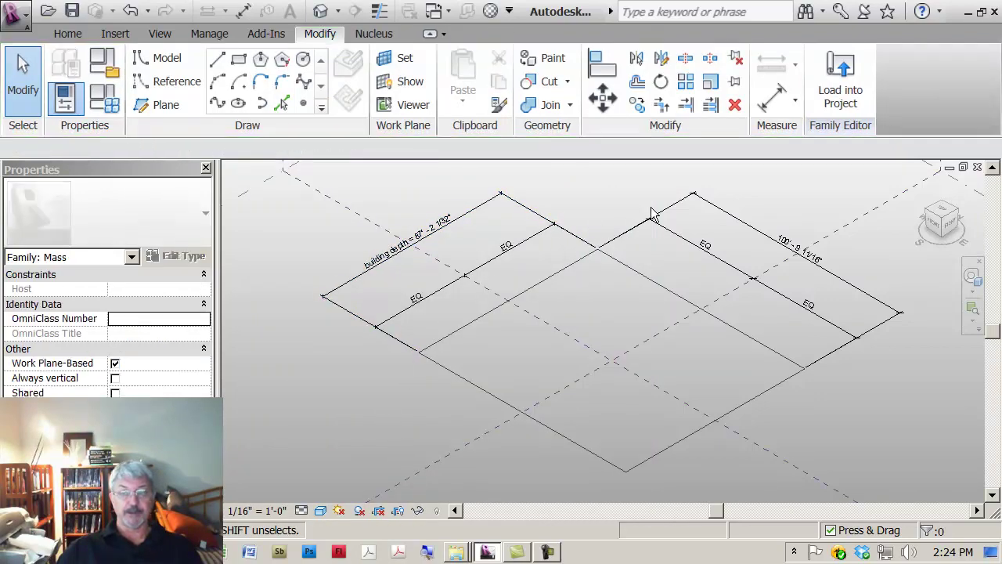
{"action": "left_click", "coordinate": [749, 228]}
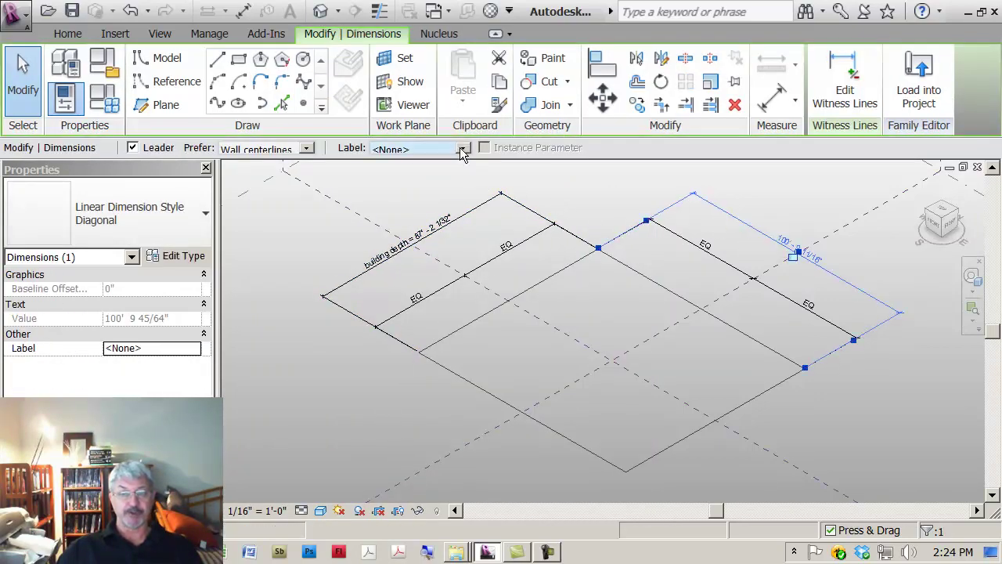
{"action": "left_click", "coordinate": [463, 149]}
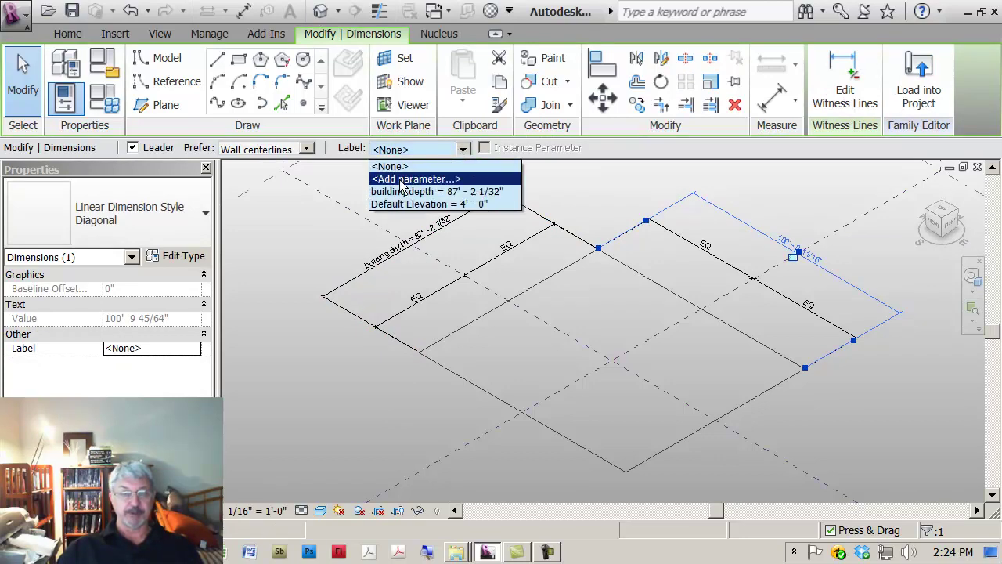
{"action": "left_click", "coordinate": [401, 180]}
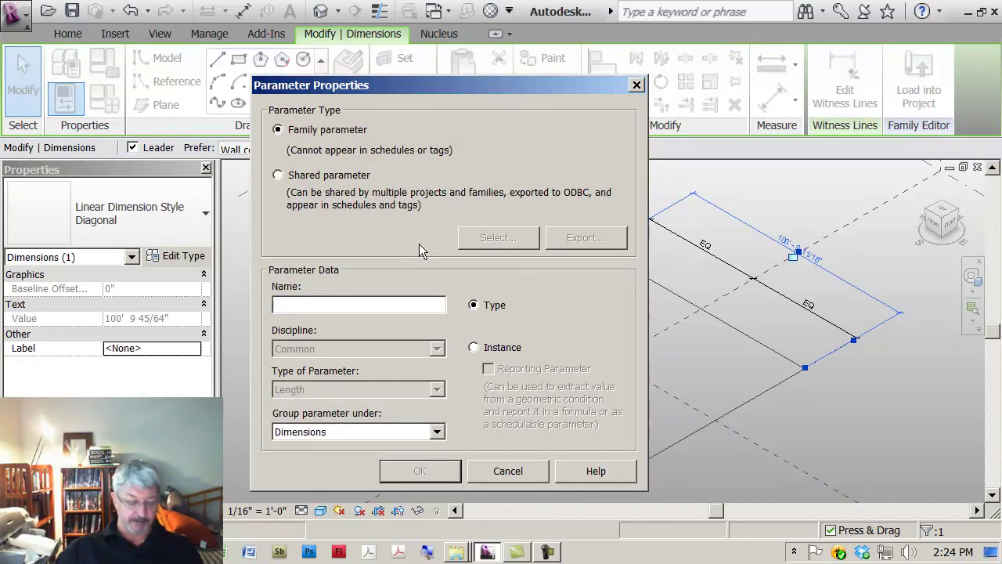
{"action": "type", "text": "building width"}
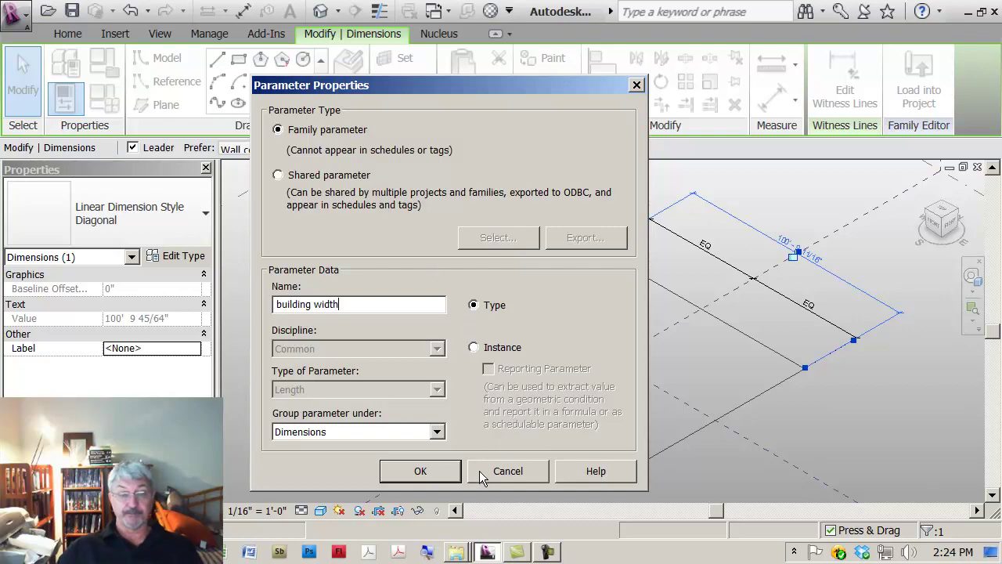
{"action": "left_click", "coordinate": [423, 468]}
Step: In Family Types, set both building width and building depth to 50 and apply
{"action": "left_click", "coordinate": [417, 382]}
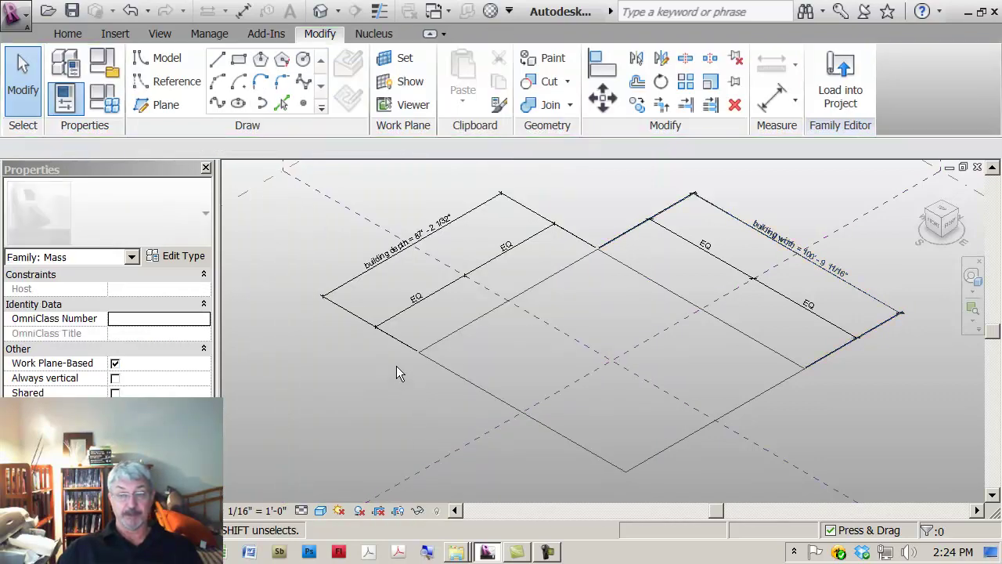
{"action": "scroll", "coordinate": [396, 366], "scroll_direction": "down", "scroll_amount": 2}
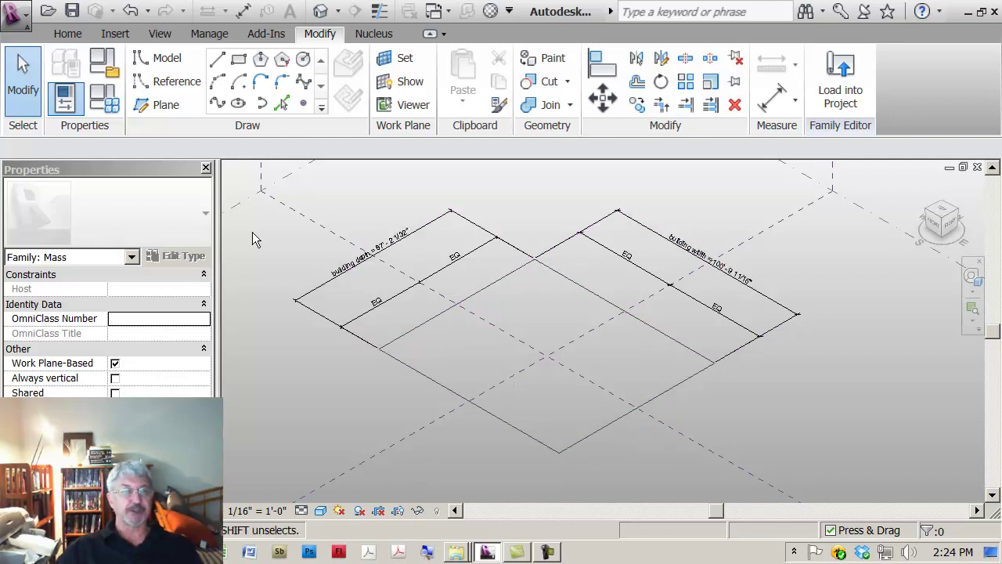
{"action": "left_click", "coordinate": [107, 99]}
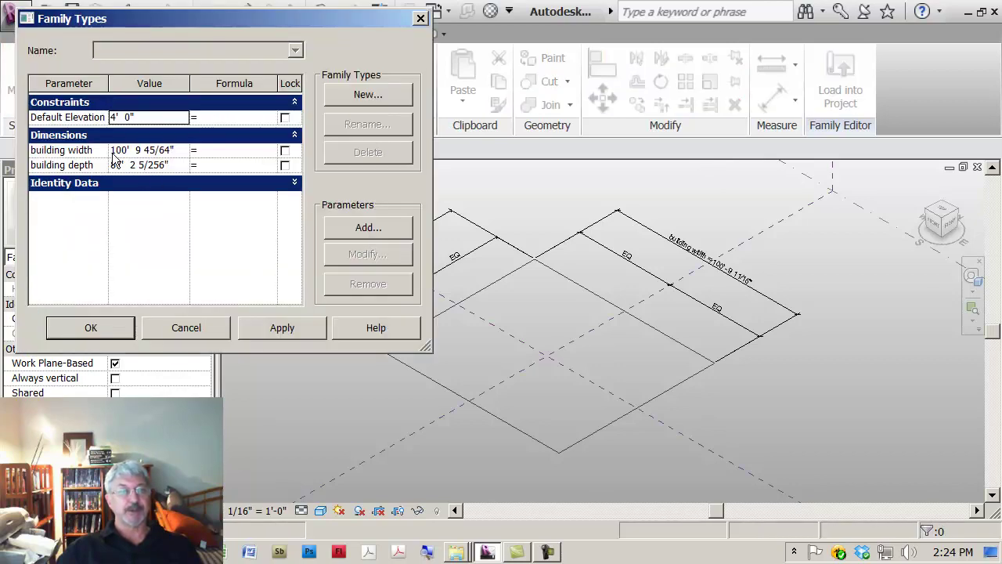
{"action": "left_click", "coordinate": [183, 151]}
{"action": "type", "text": "5"}
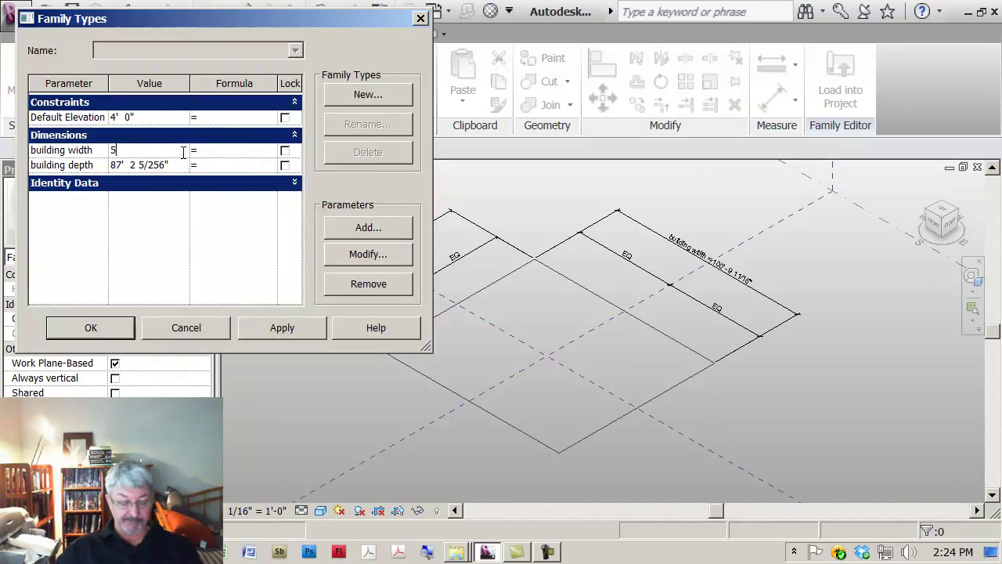
{"action": "type", "text": "0"}
{"action": "left_click", "coordinate": [176, 165]}
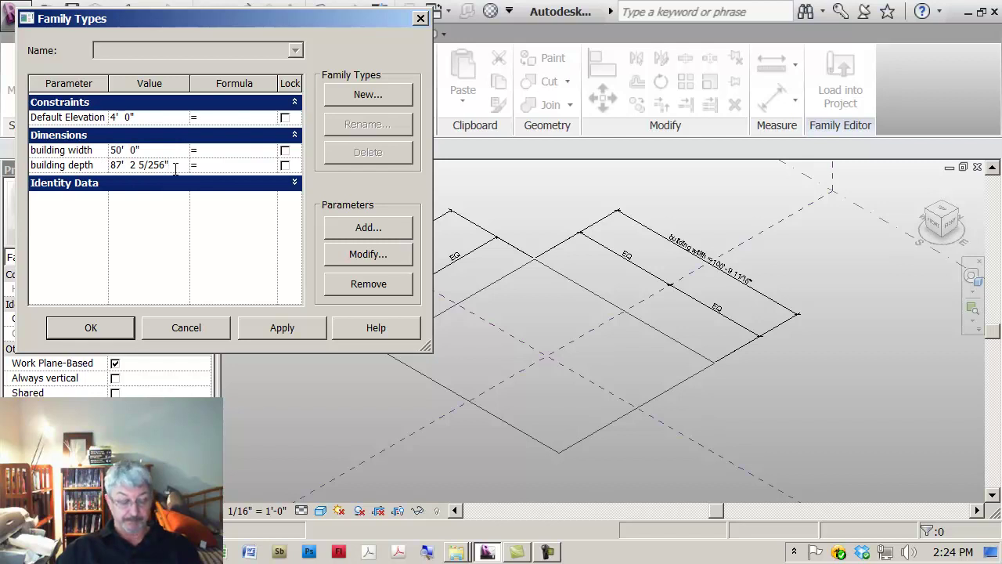
{"action": "double_click", "coordinate": [176, 166]}
{"action": "type", "text": "5"}
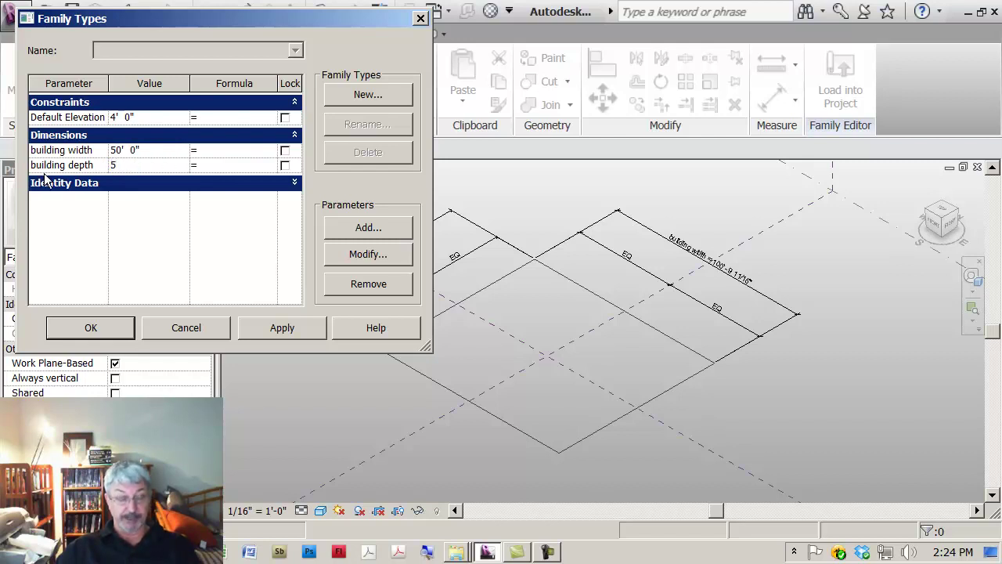
{"action": "type", "text": "0"}
{"action": "left_click", "coordinate": [285, 327]}
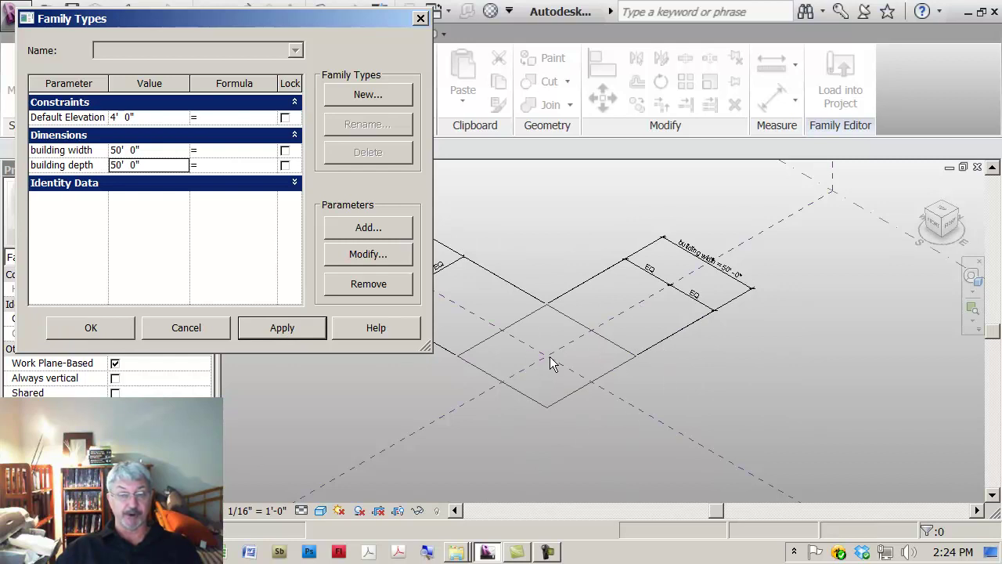
{"action": "left_click", "coordinate": [92, 329]}
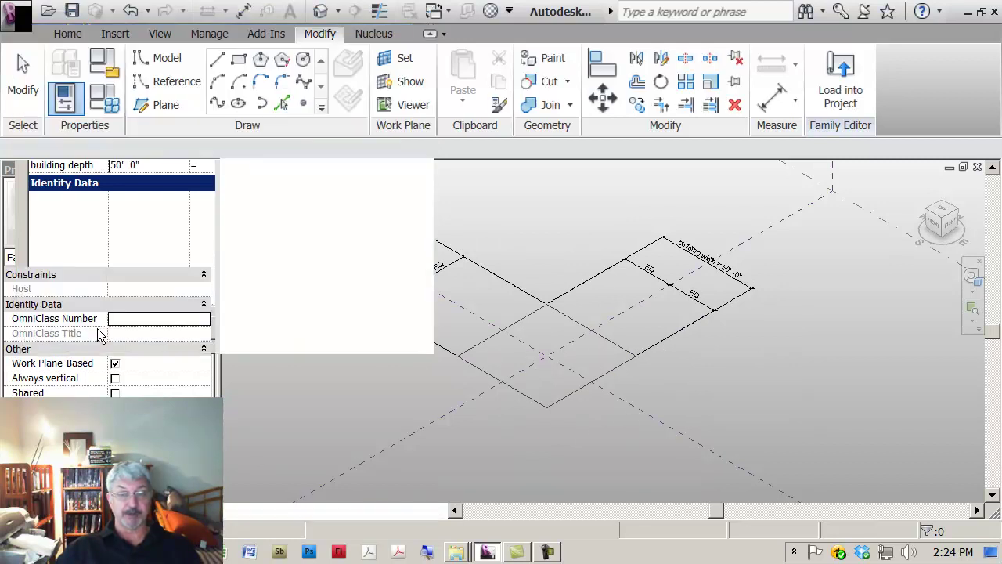
Step: Extrude the four lines of the 50' square into a solid form
{"action": "scroll", "coordinate": [345, 373], "scroll_direction": "up", "scroll_amount": 2}
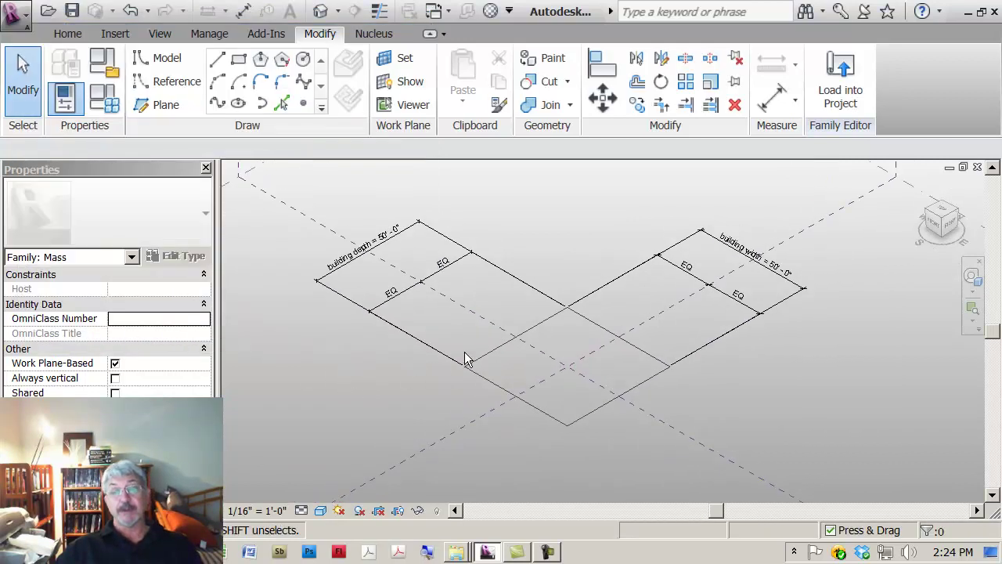
{"action": "left_click", "coordinate": [552, 327]}
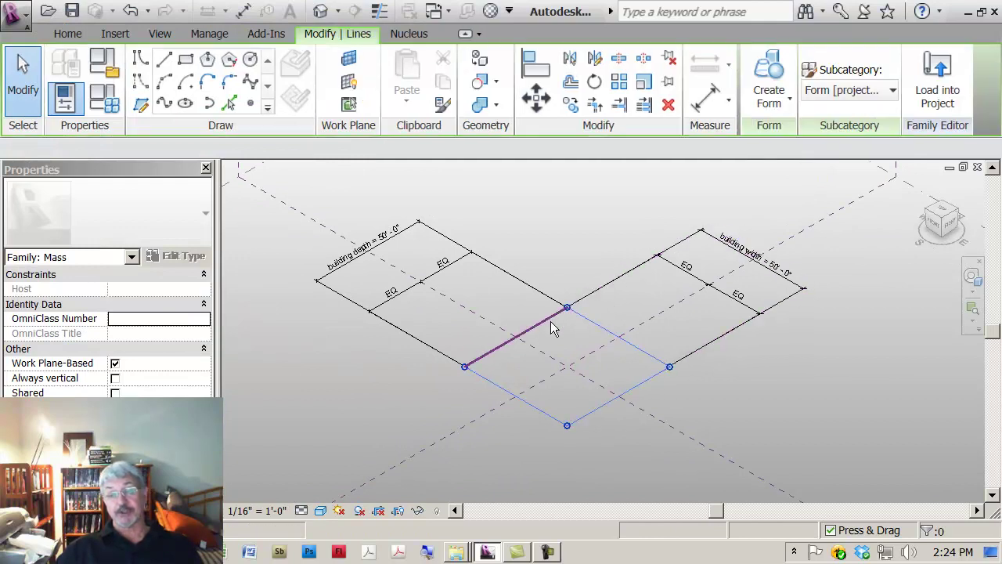
{"action": "left_click", "coordinate": [785, 115]}
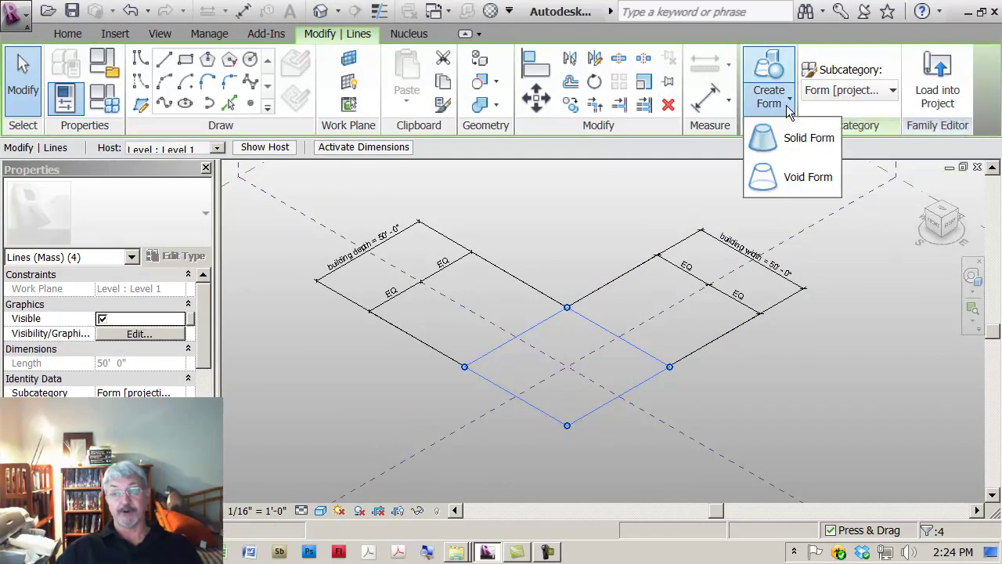
{"action": "left_click", "coordinate": [767, 145]}
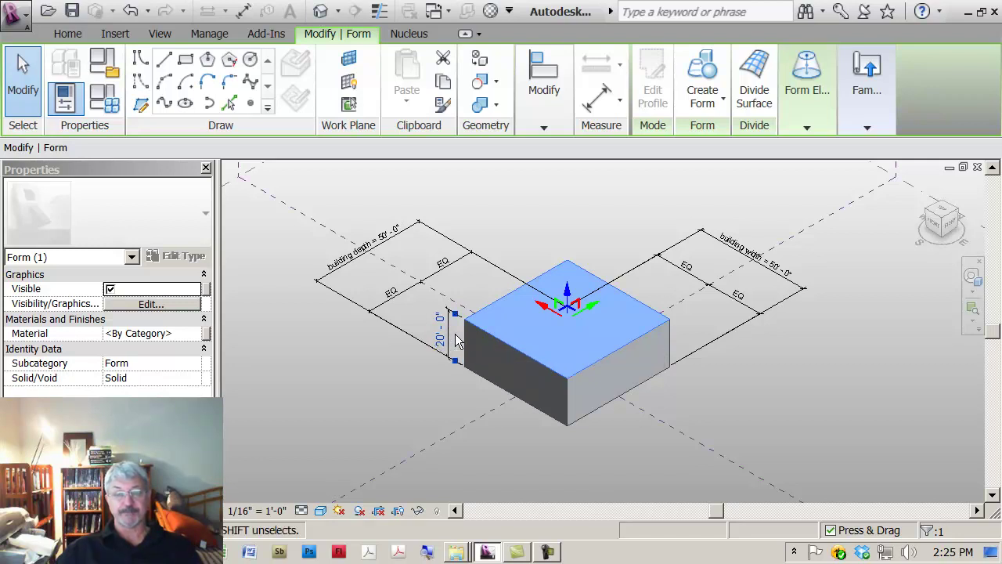
Step: Label the box's vertical 20' height dimension with a new parameter 'building height'
{"action": "left_click", "coordinate": [395, 392]}
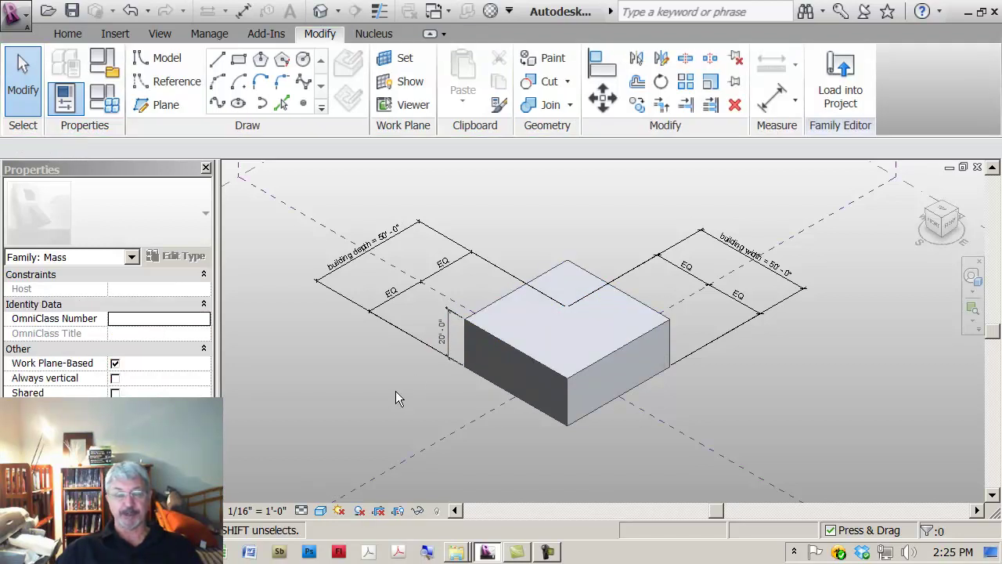
{"action": "left_click", "coordinate": [448, 353]}
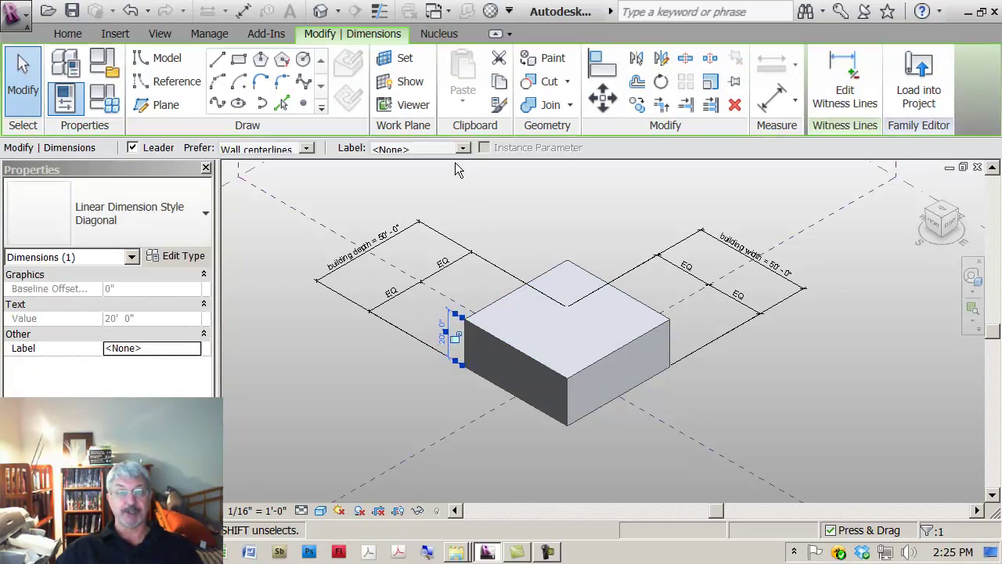
{"action": "left_click", "coordinate": [463, 149]}
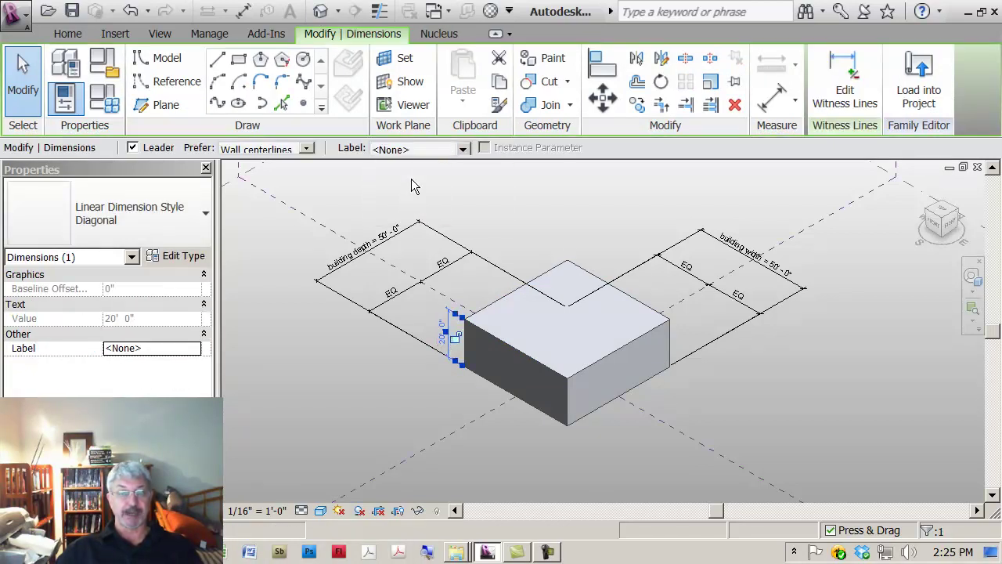
{"action": "left_click", "coordinate": [411, 179]}
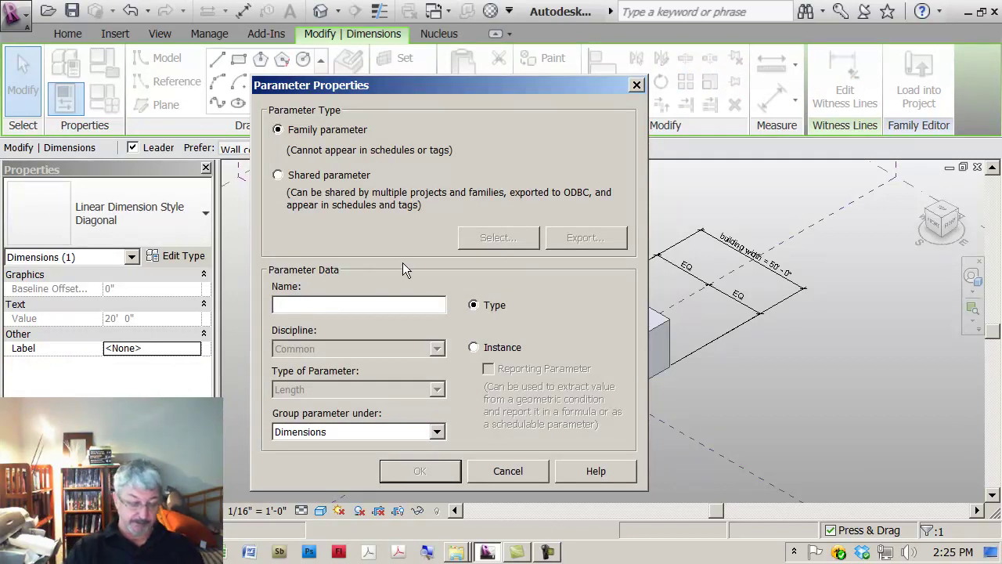
{"action": "type", "text": "buildin"}
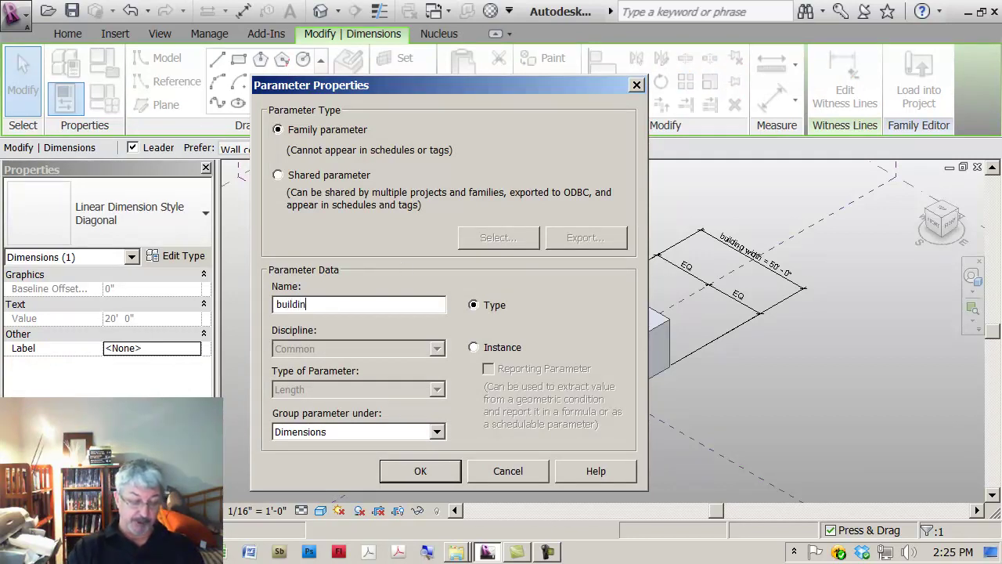
{"action": "type", "text": "g height"}
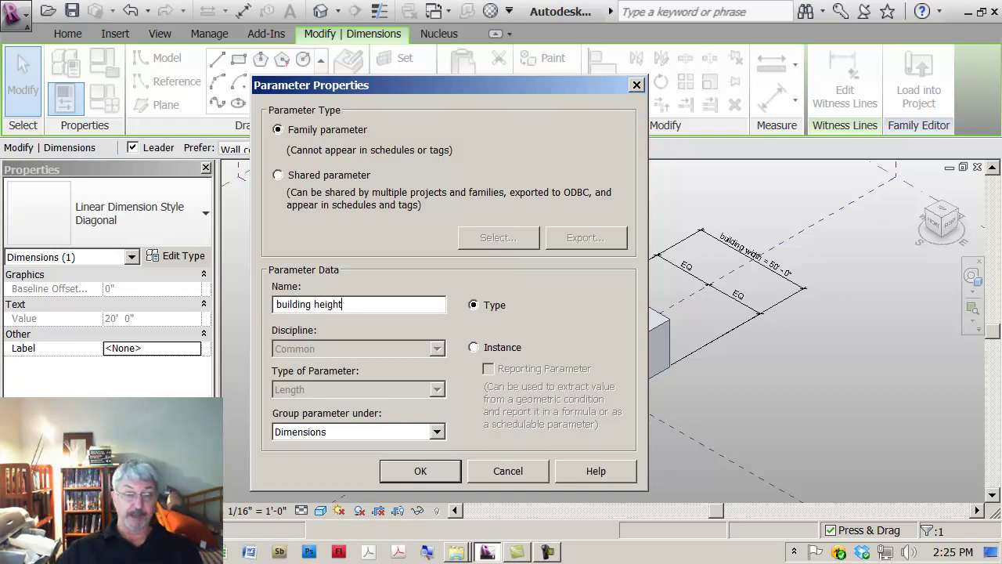
{"action": "left_click", "coordinate": [420, 471]}
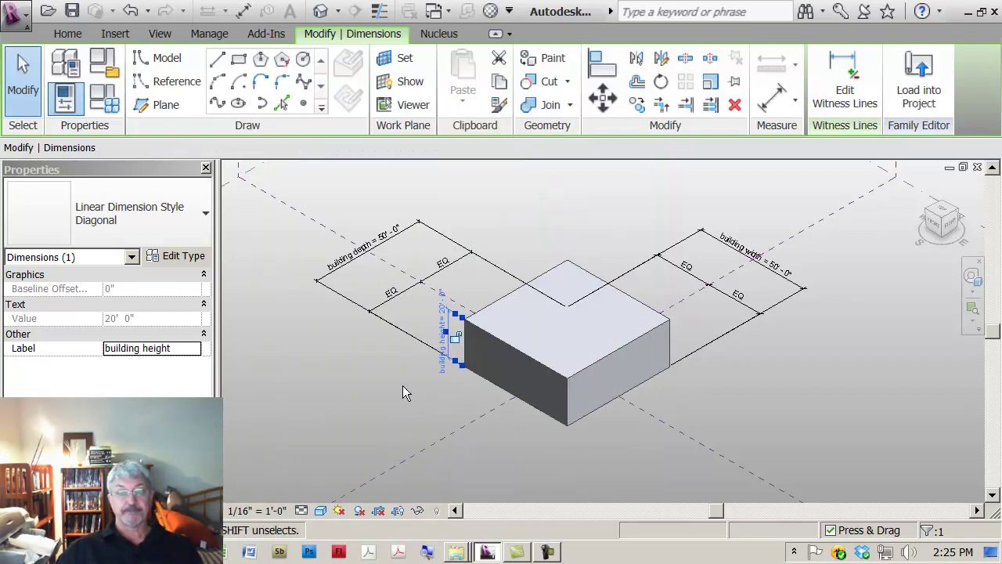
{"action": "left_click", "coordinate": [402, 385]}
Step: Change building height to 50 in Family Types, making the mass a 50-foot cube
{"action": "left_click", "coordinate": [104, 98]}
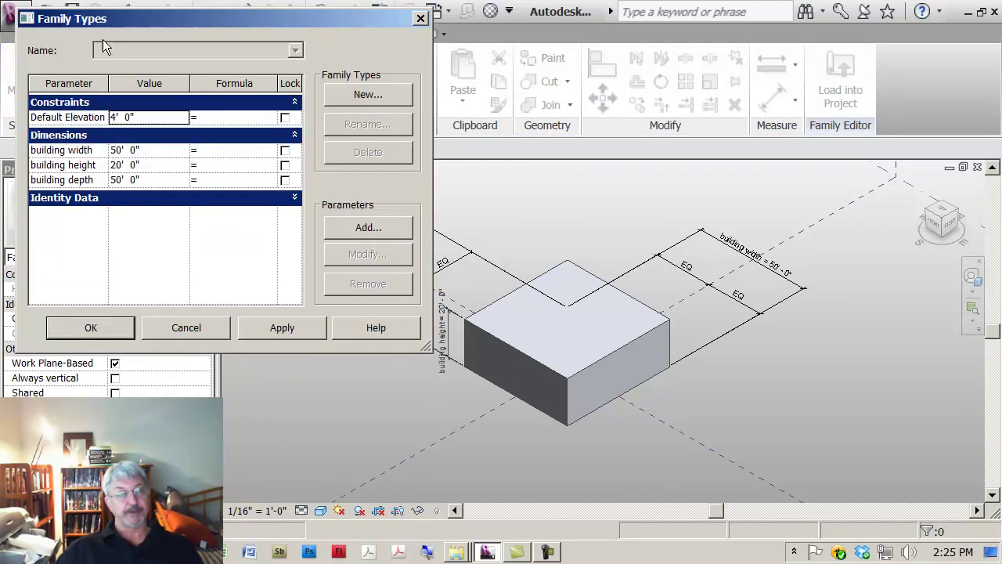
{"action": "left_click", "coordinate": [159, 166]}
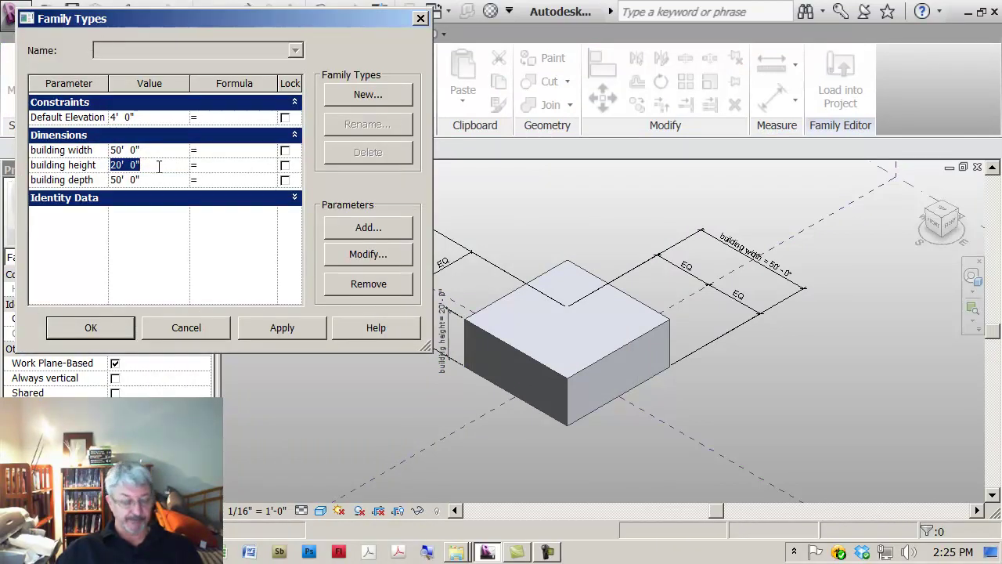
{"action": "type", "text": "5"}
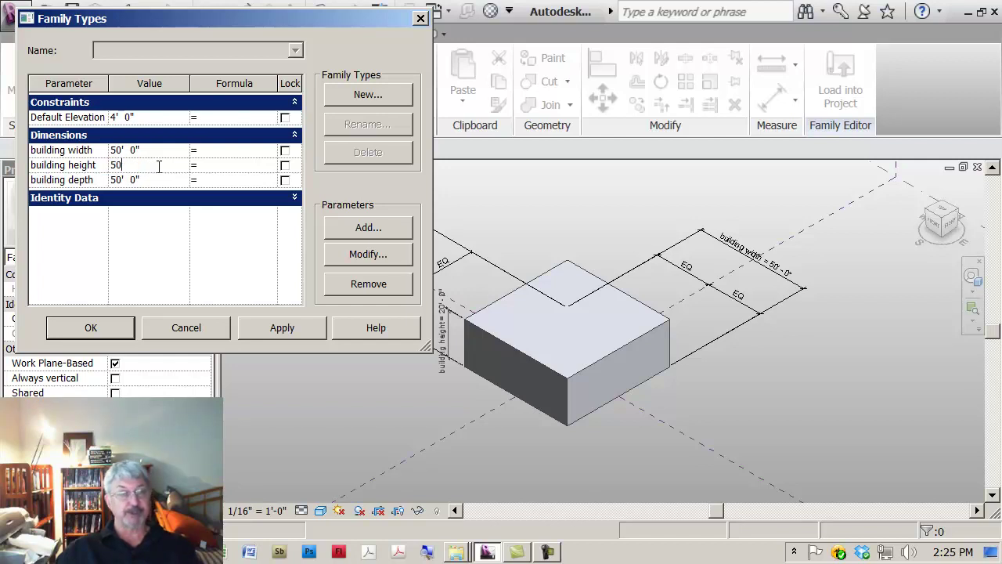
{"action": "type", "text": "0"}
{"action": "left_click", "coordinate": [291, 327]}
{"action": "left_click", "coordinate": [117, 328]}
{"action": "middle_click_drag", "start_coordinate": [418, 385], "coordinate": [518, 448]}
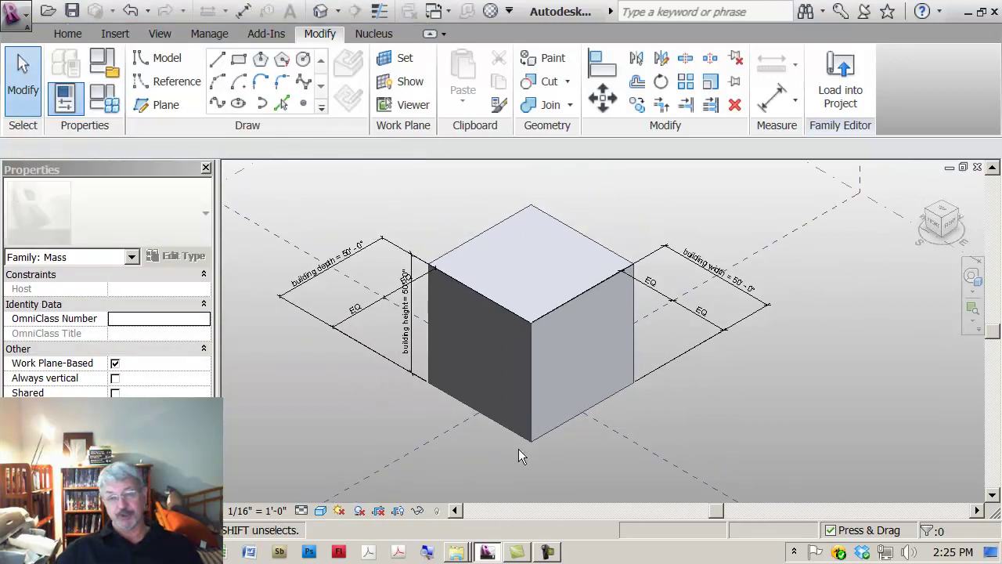
Step: Put the mass's top face into Edit Profile mode
{"action": "left_click", "coordinate": [522, 255]}
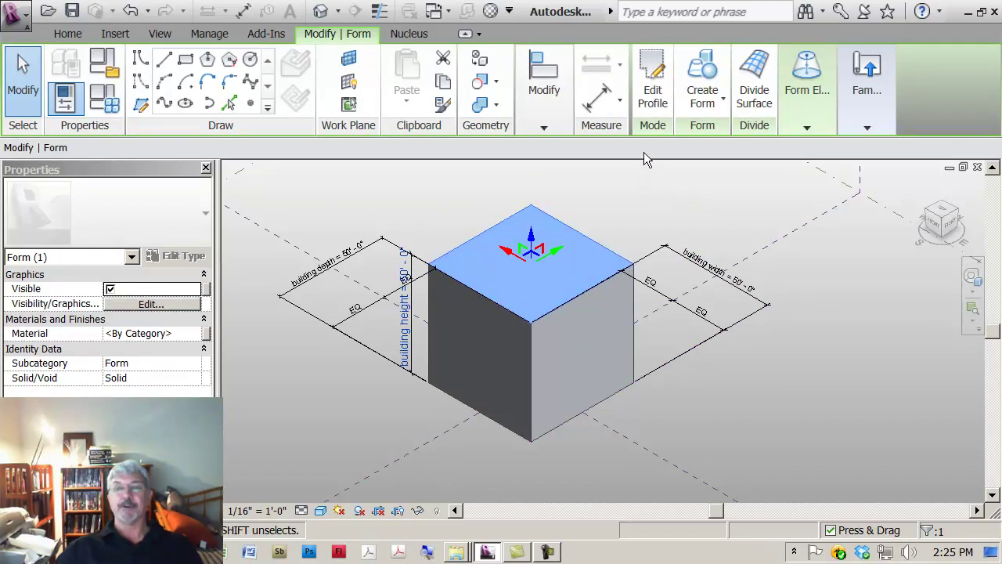
{"action": "left_click", "coordinate": [651, 96]}
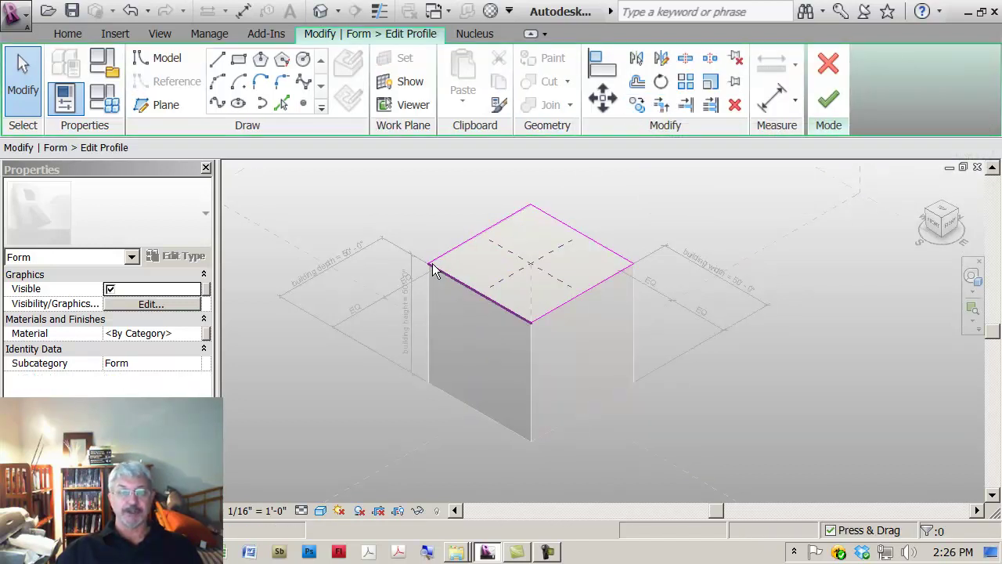
{"action": "left_click", "coordinate": [453, 284]}
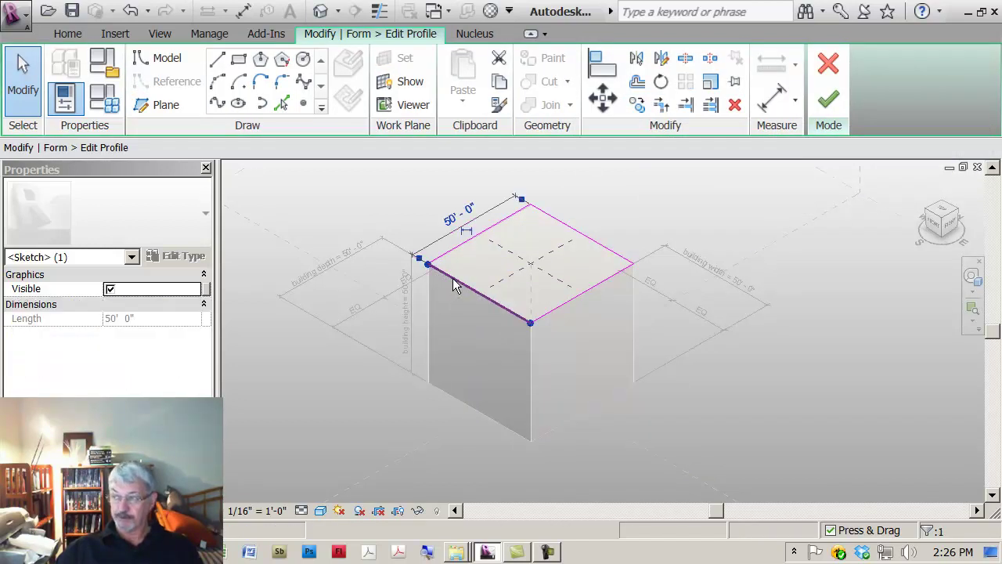
{"action": "left_click", "coordinate": [449, 292]}
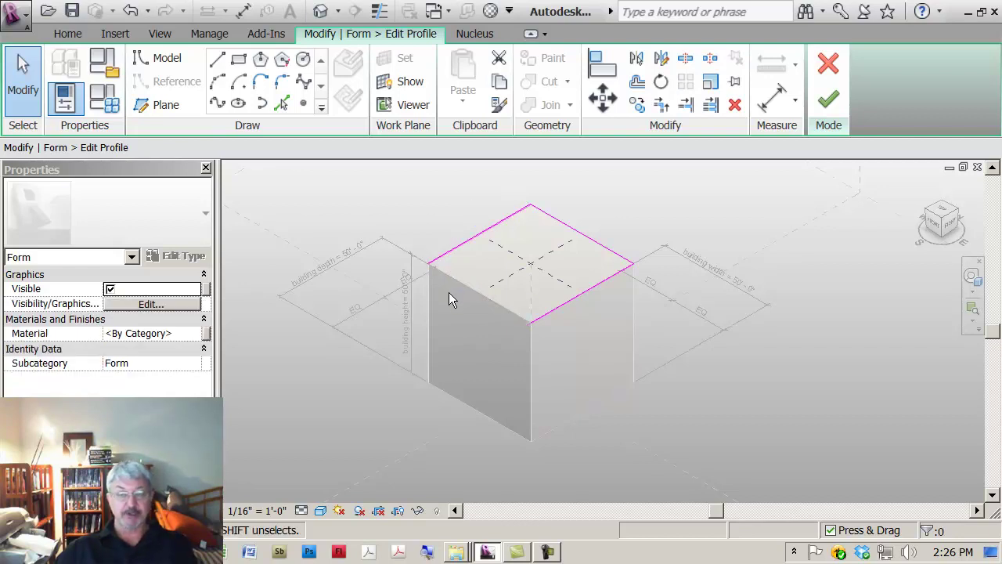
Step: Replace the front-left profile edge with a 25' semicircular arc and rebuild the form
{"action": "left_click", "coordinate": [215, 86]}
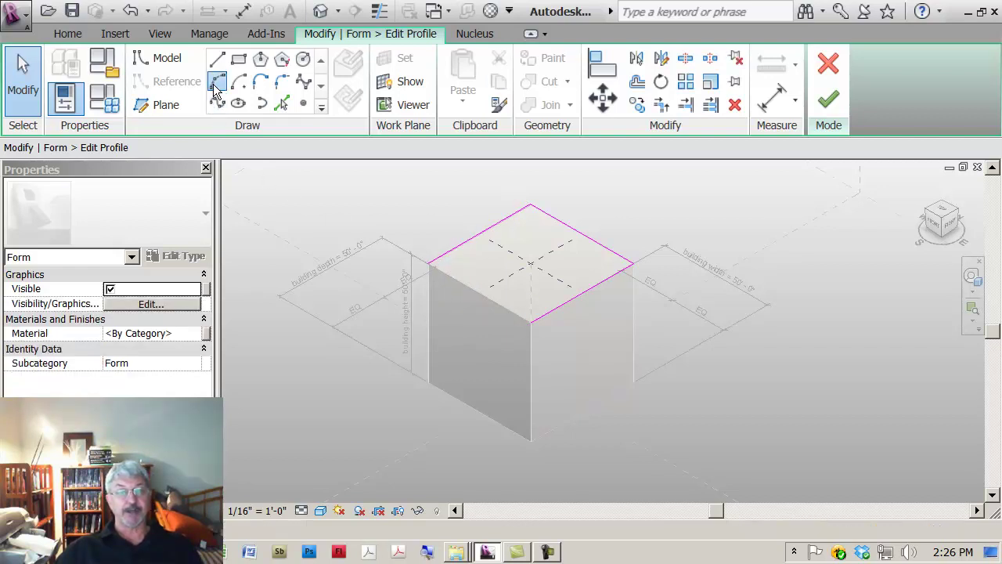
{"action": "left_click", "coordinate": [428, 264]}
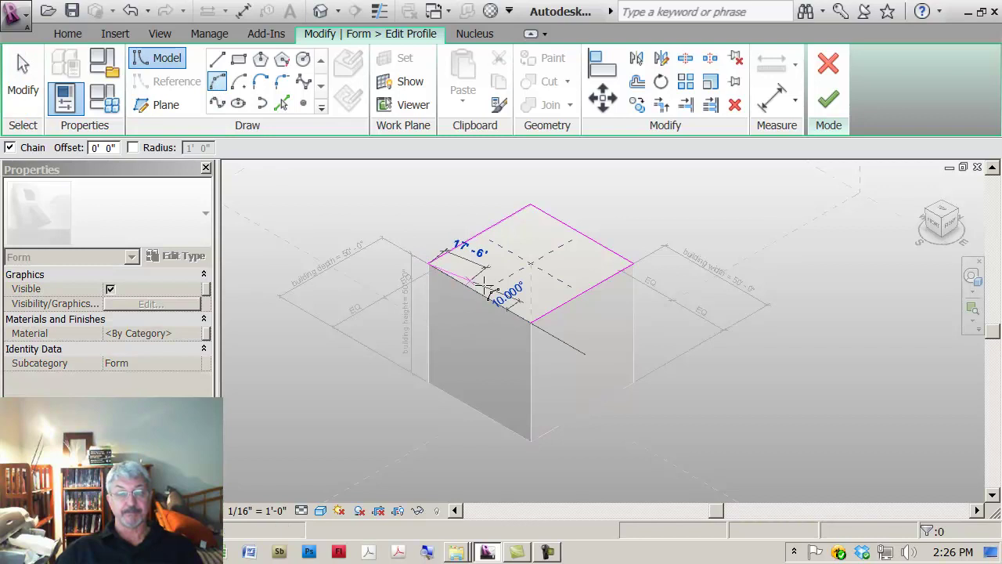
{"action": "left_click", "coordinate": [530, 321]}
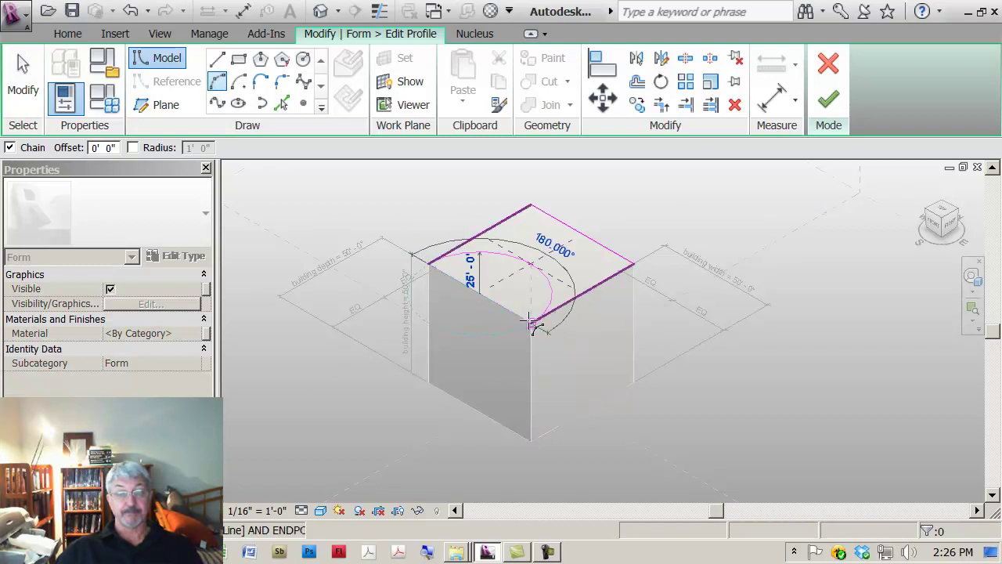
{"action": "left_click", "coordinate": [451, 332]}
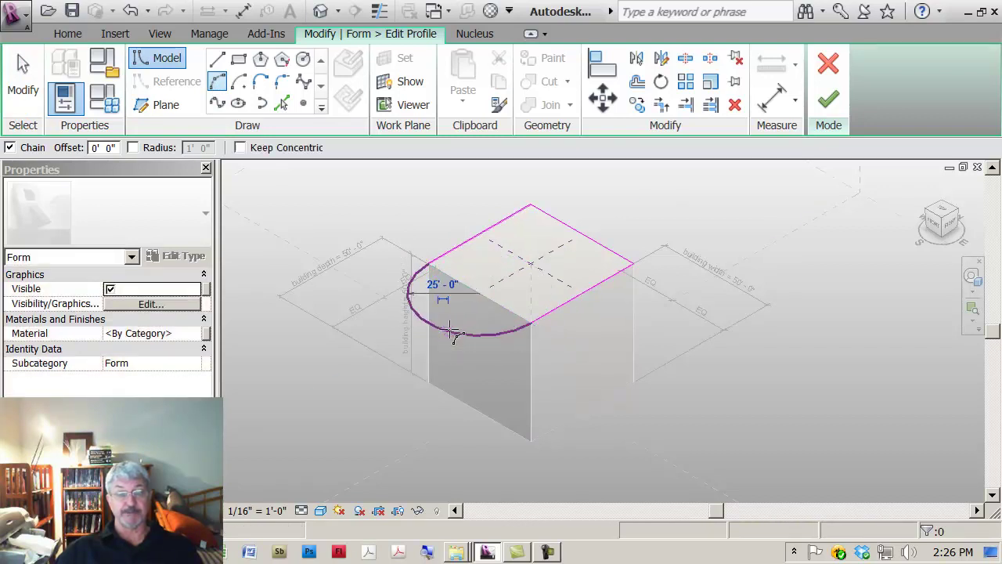
{"action": "key", "text": "Escape"}
{"action": "key", "text": "Escape"}
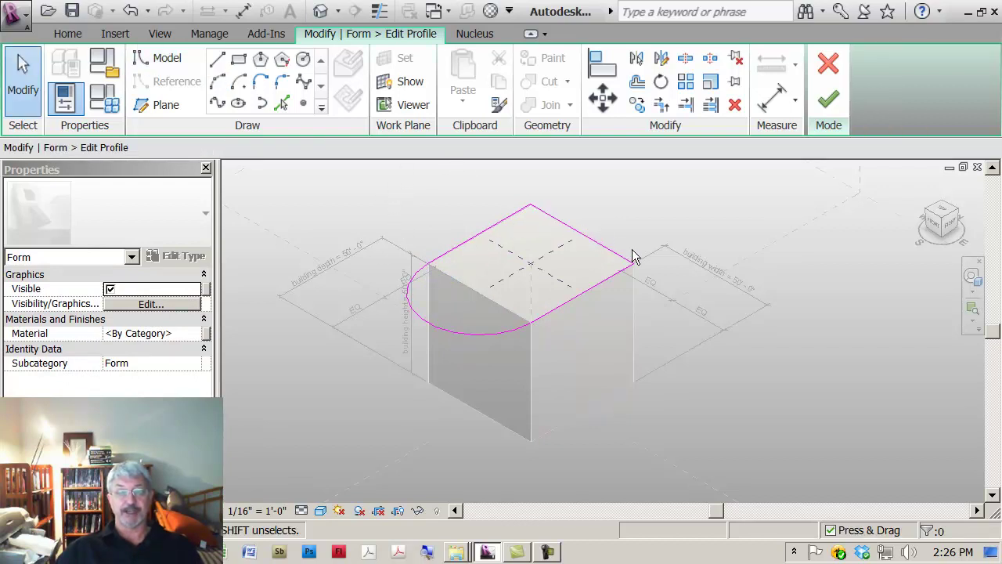
{"action": "left_click", "coordinate": [828, 111]}
{"action": "mouse_move", "coordinate": [825, 110]}
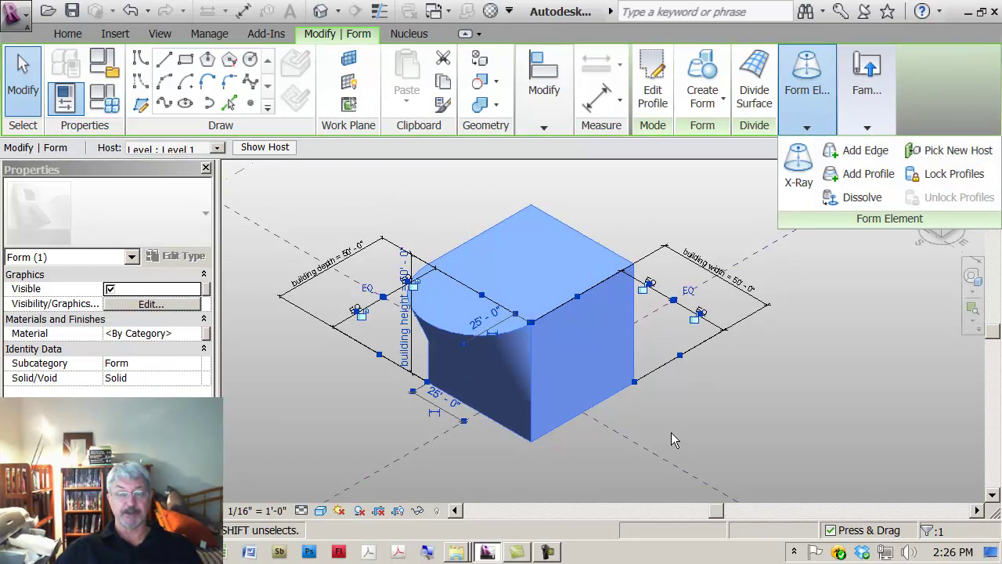
{"action": "left_click", "coordinate": [719, 384]}
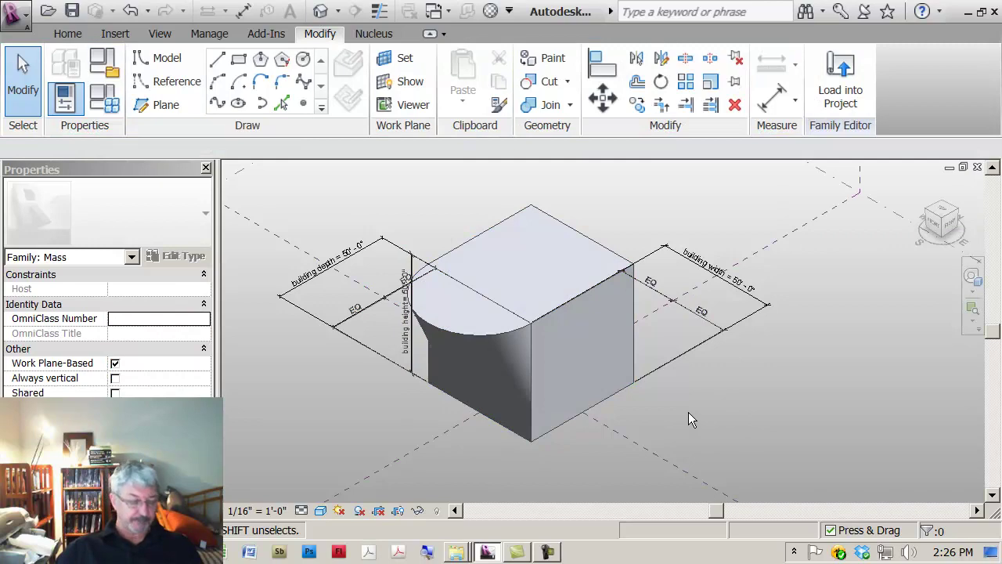
{"action": "middle_click_drag", "start_coordinate": [588, 443], "coordinate": [532, 353], "text": "shift"}
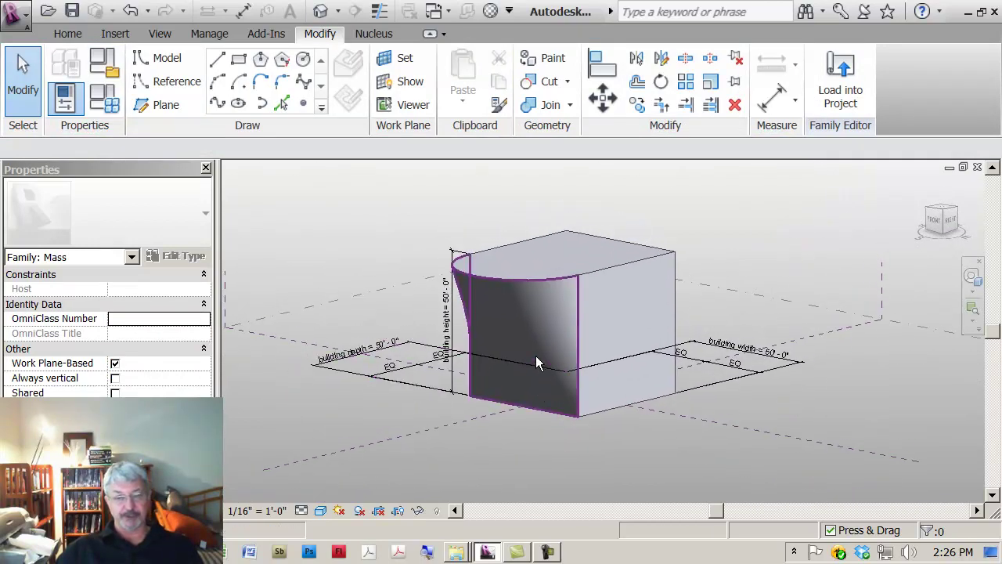
{"action": "scroll", "coordinate": [538, 343], "scroll_direction": "up", "scroll_amount": 3}
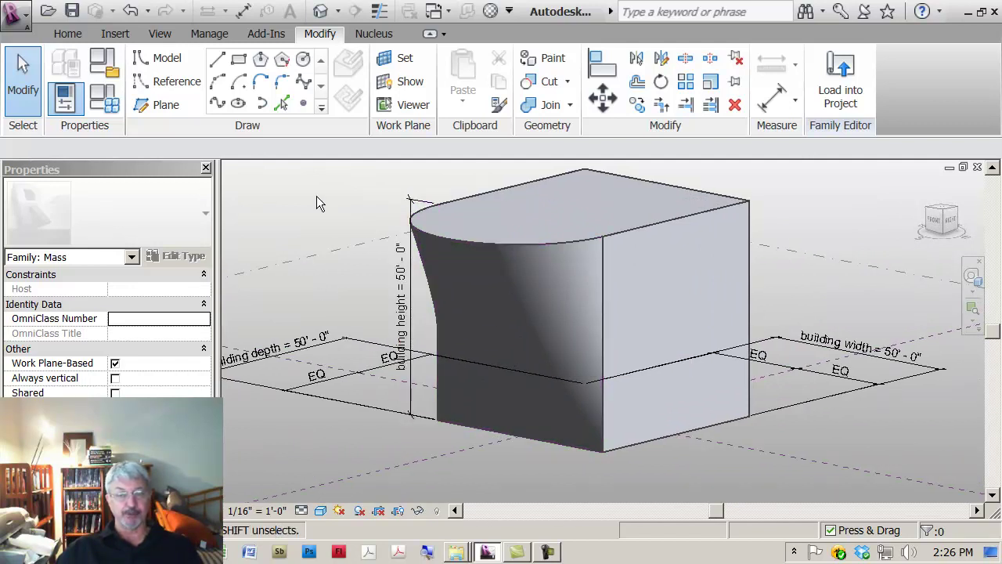
{"action": "middle_click_drag", "start_coordinate": [314, 197], "coordinate": [273, 228]}
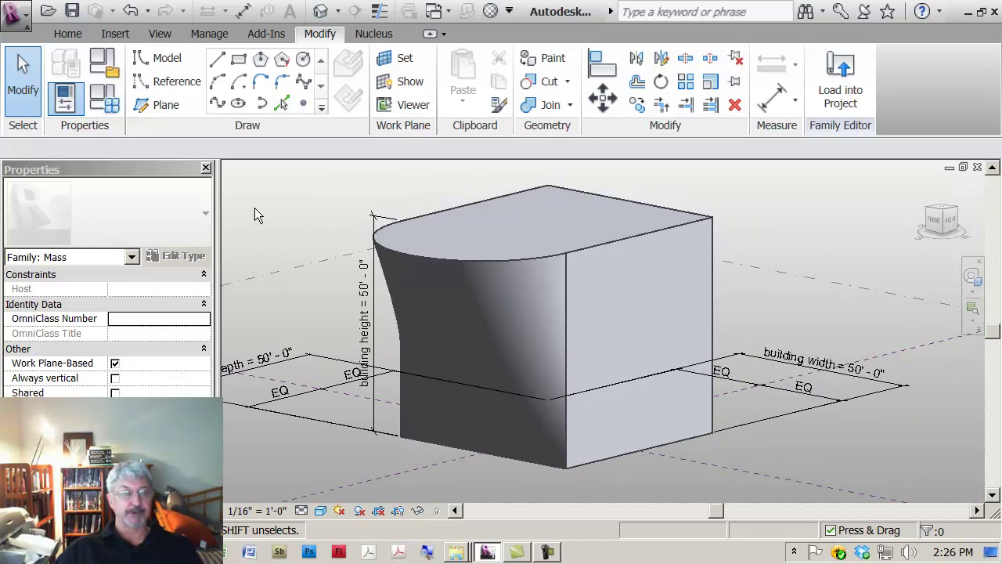
Step: Open Save As in 05 Custom Structural and start naming the file 'sample building mass form'
{"action": "left_click", "coordinate": [72, 11]}
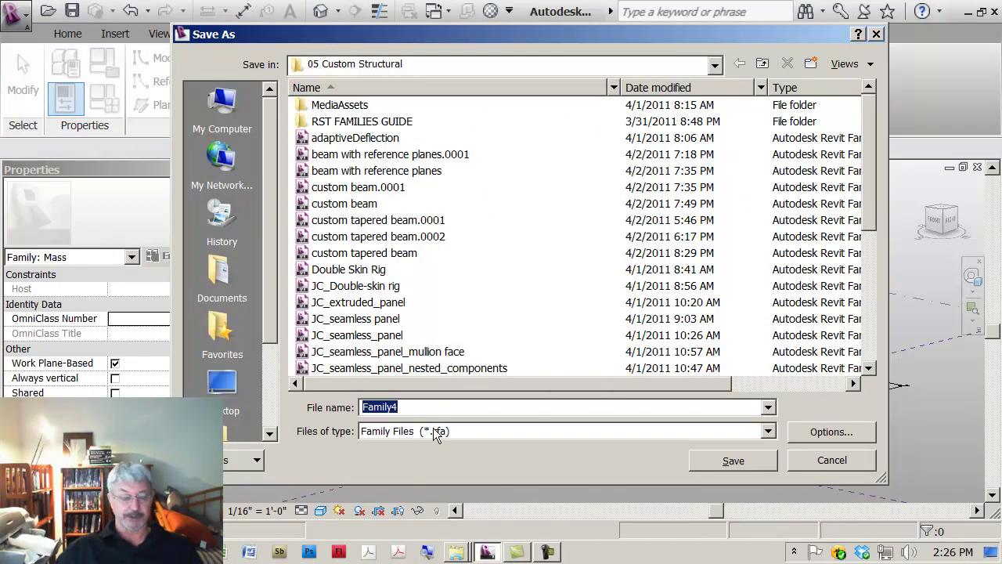
{"action": "type", "text": "s"}
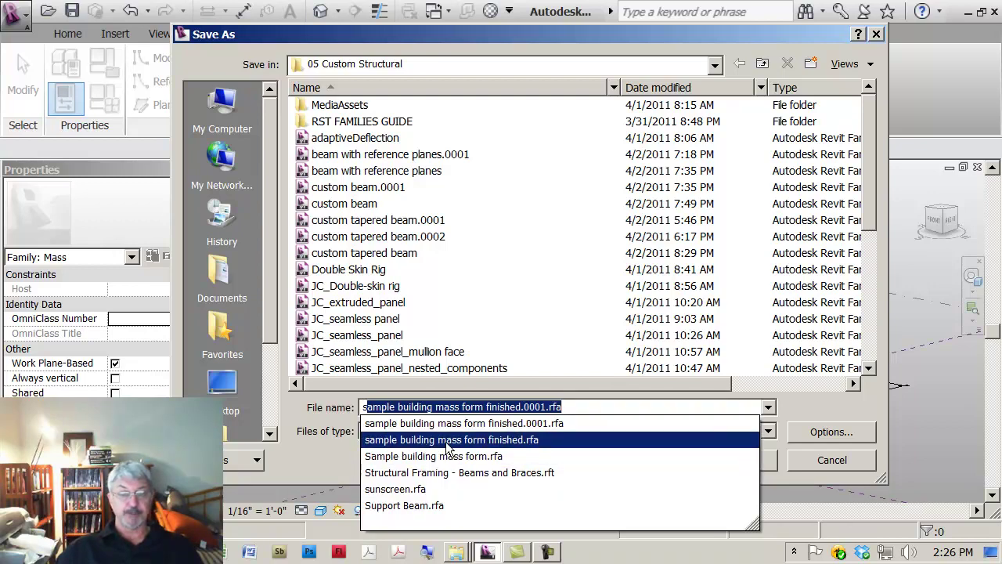